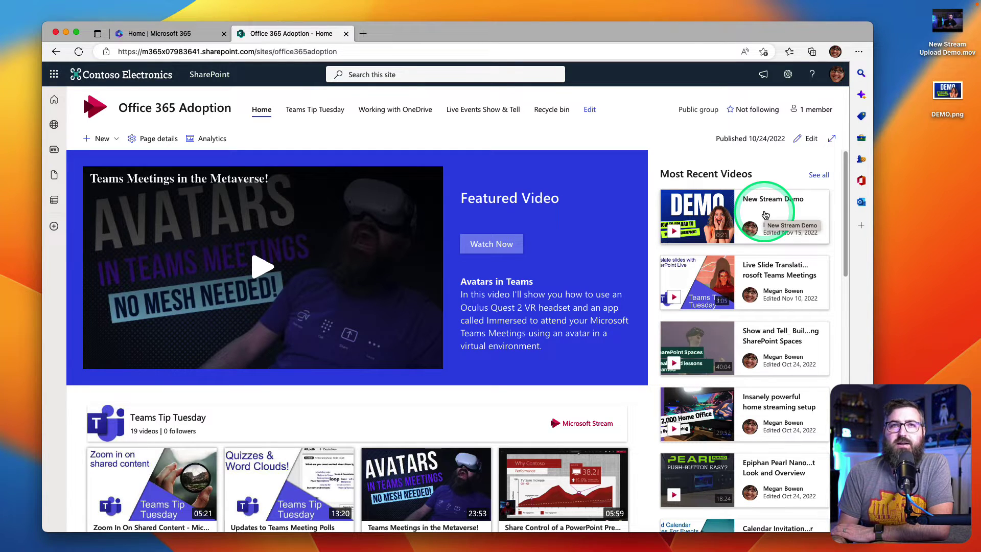
# Step: Open the New Stream Demo video and bring up its Share dropdown menu
pyautogui.click(765, 215)
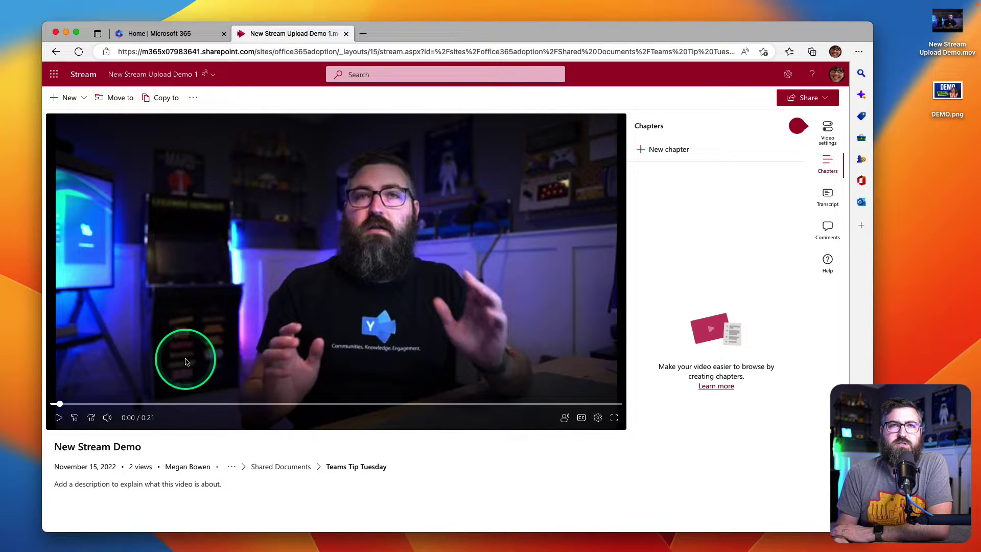
pyautogui.click(797, 126)
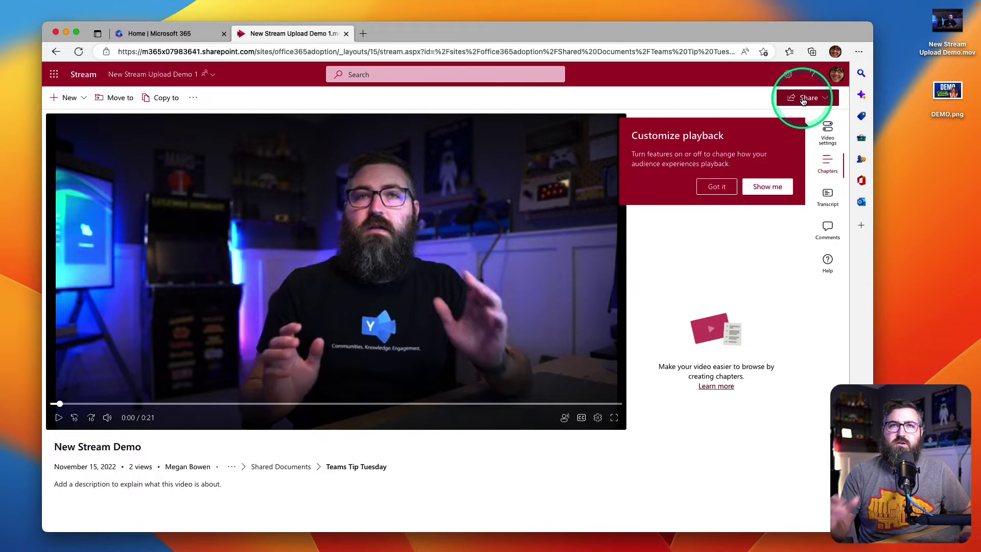
pyautogui.click(796, 104)
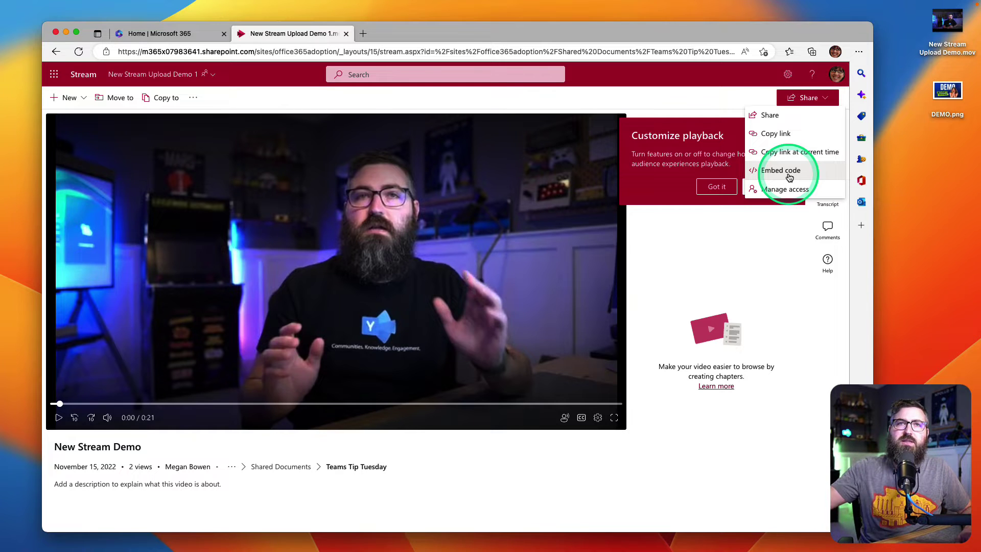
# Step: Get the video's embed code with a 640 x 360 player and select the iframe code
pyautogui.click(790, 176)
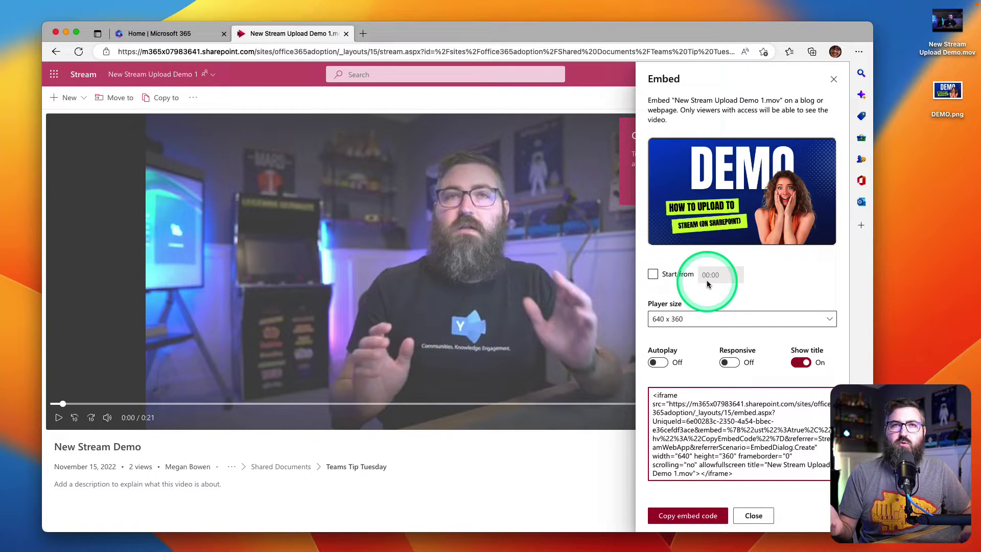
pyautogui.click(656, 276)
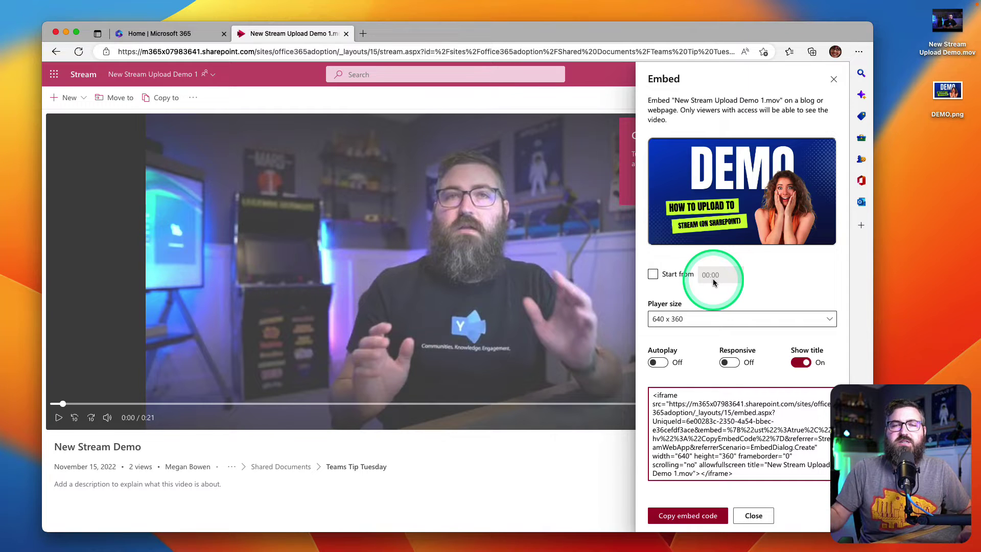
pyautogui.click(683, 318)
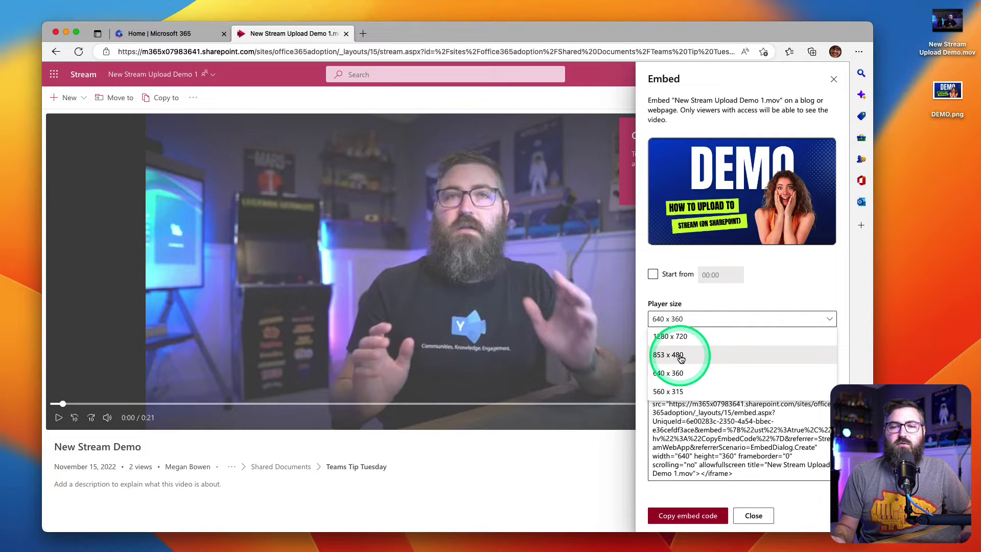
pyautogui.click(678, 375)
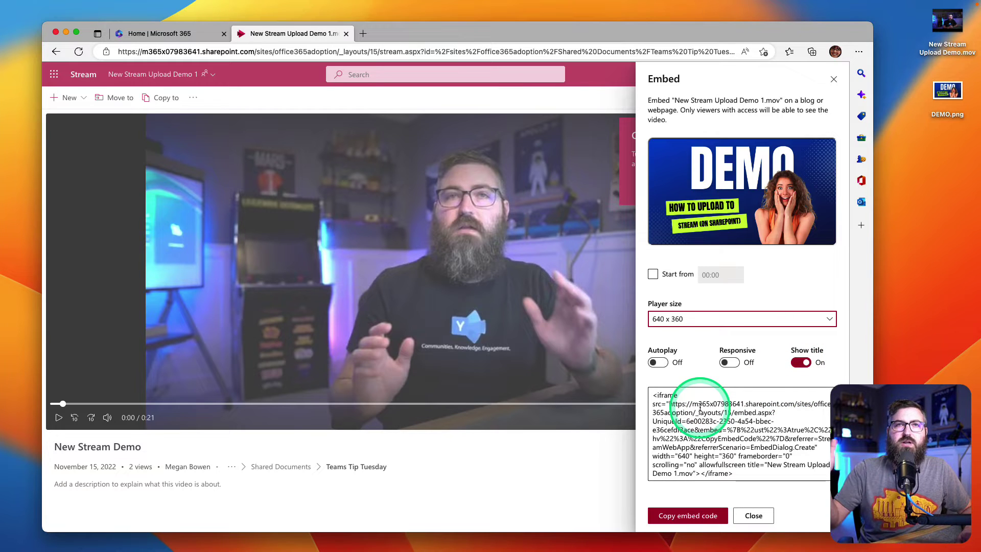
pyautogui.moveTo(658, 395); pyautogui.dragTo(734, 467)
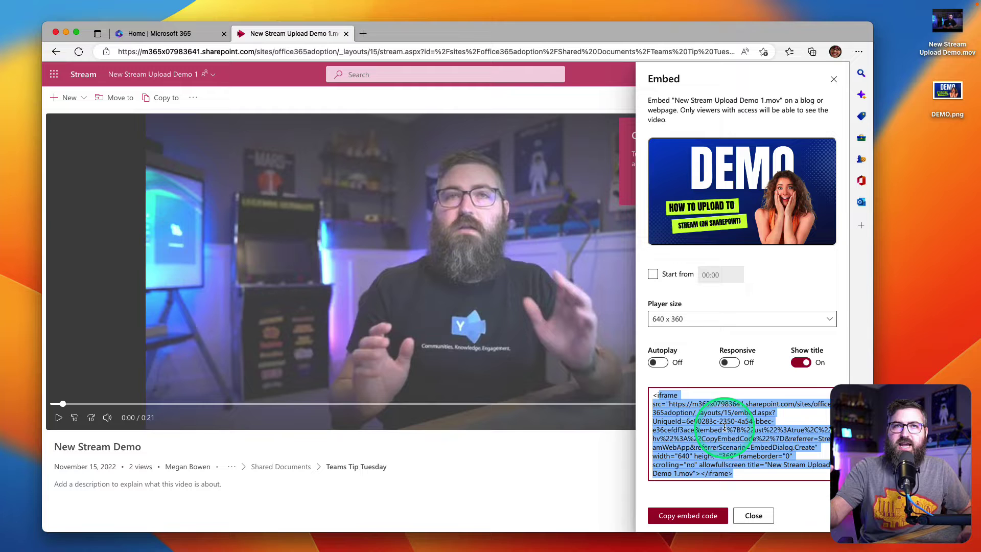
# Step: Copy the iframe embed code, close the Embed panel, and dismiss the Customize playback tip
pyautogui.click(693, 516)
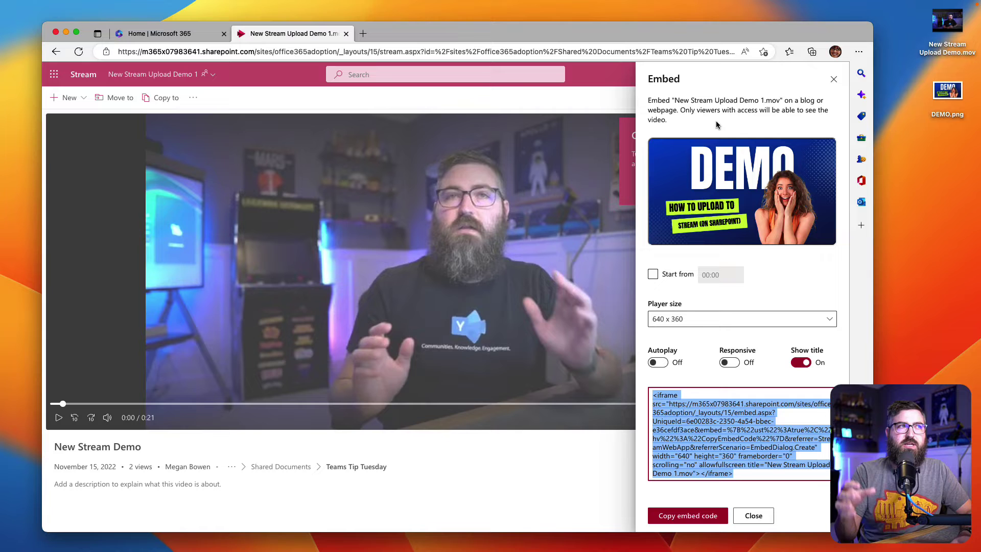
pyautogui.click(683, 113)
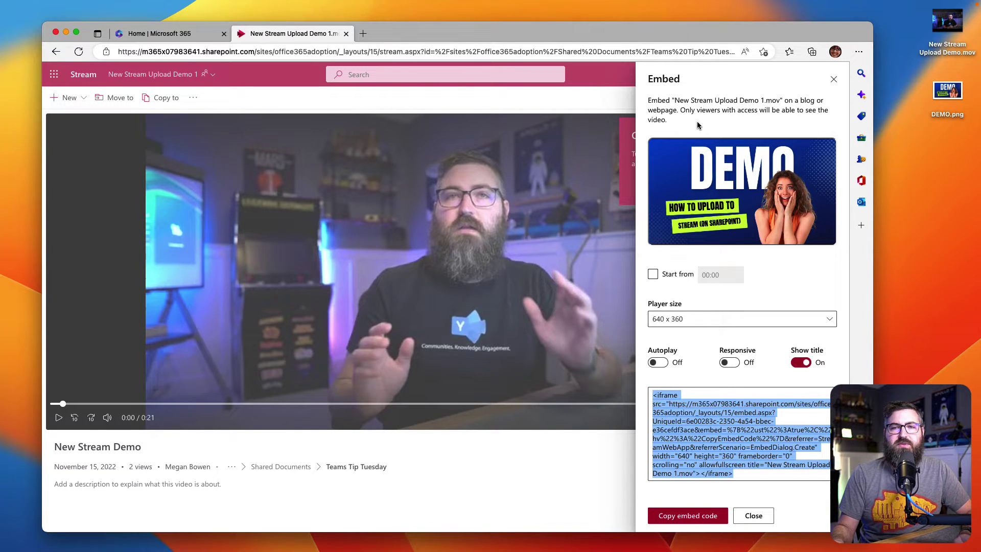
pyautogui.click(693, 118)
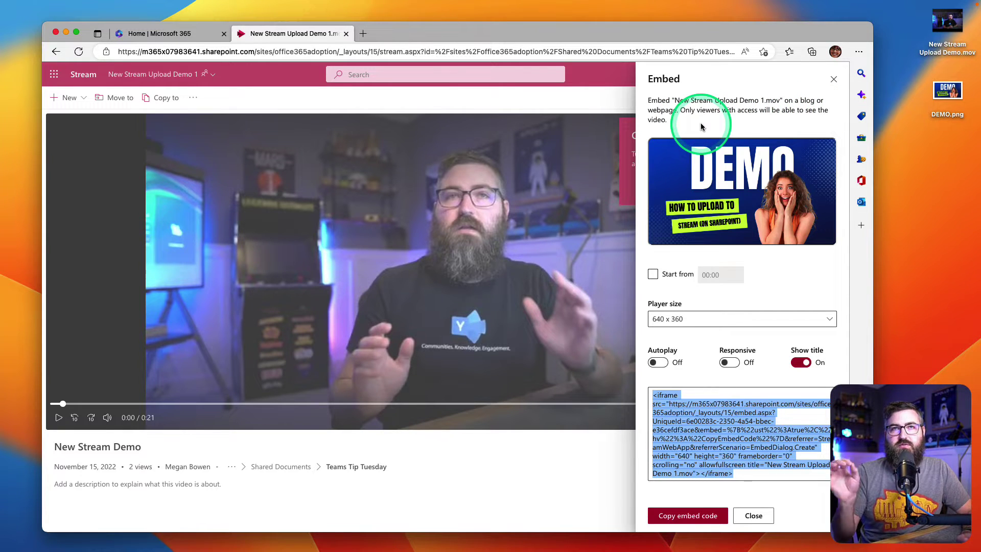
pyautogui.click(834, 81)
pyautogui.click(718, 187)
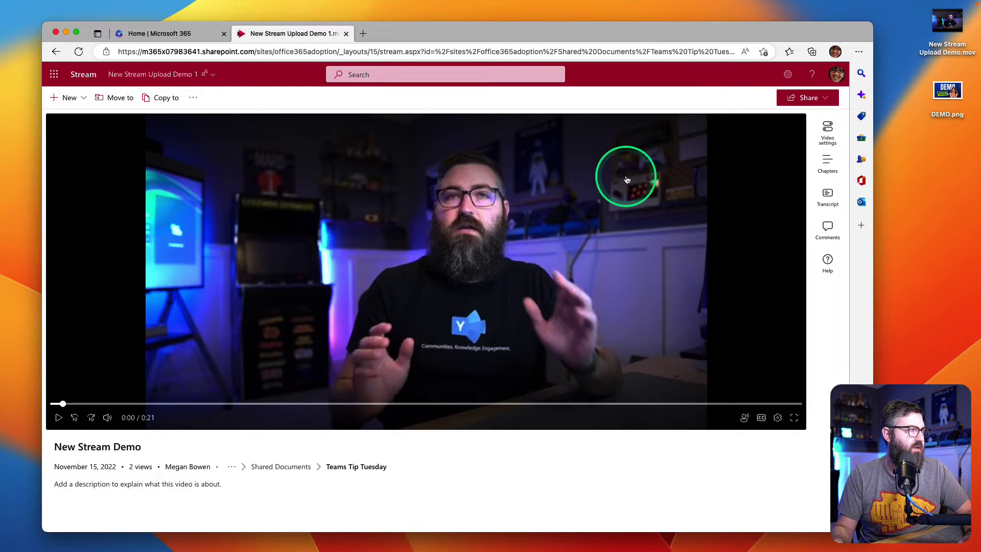
# Step: Present the Stream (on SharePoint) structure slide in PowerPoint, then return to the Stream video
pyautogui.press('super+Tab')
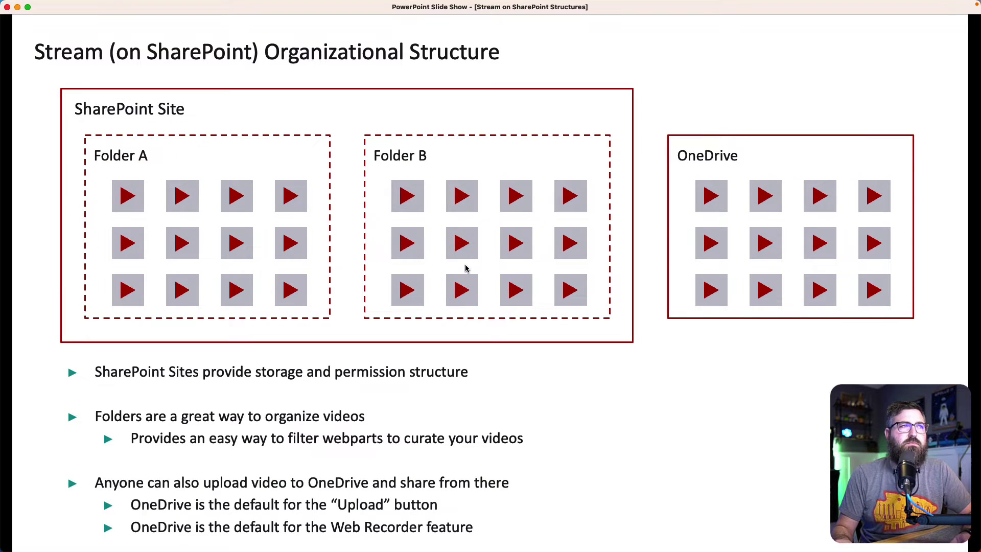
pyautogui.press('super+Tab')
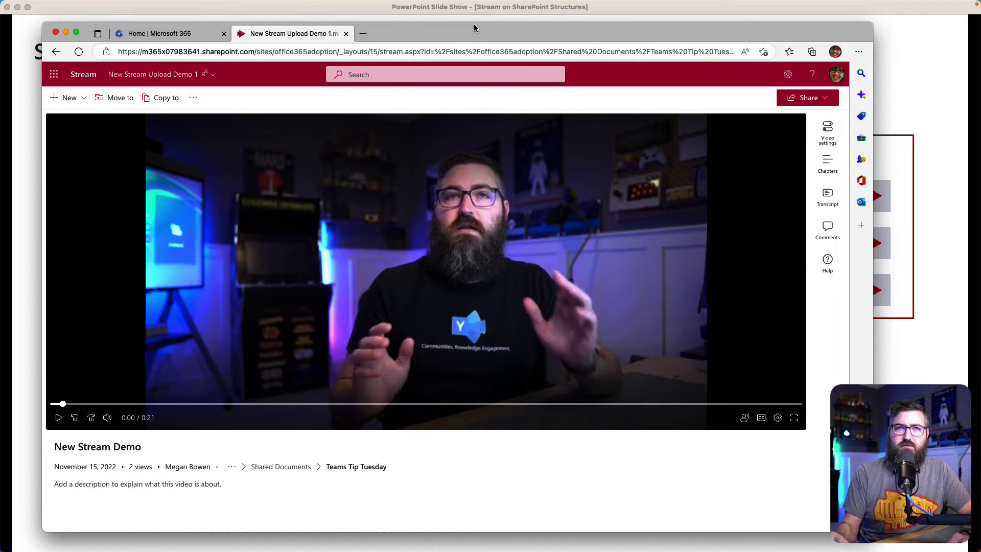
# Step: Copy a Contoso-wide edit link to the New Stream Demo video from the Send link dialog
pyautogui.click(807, 102)
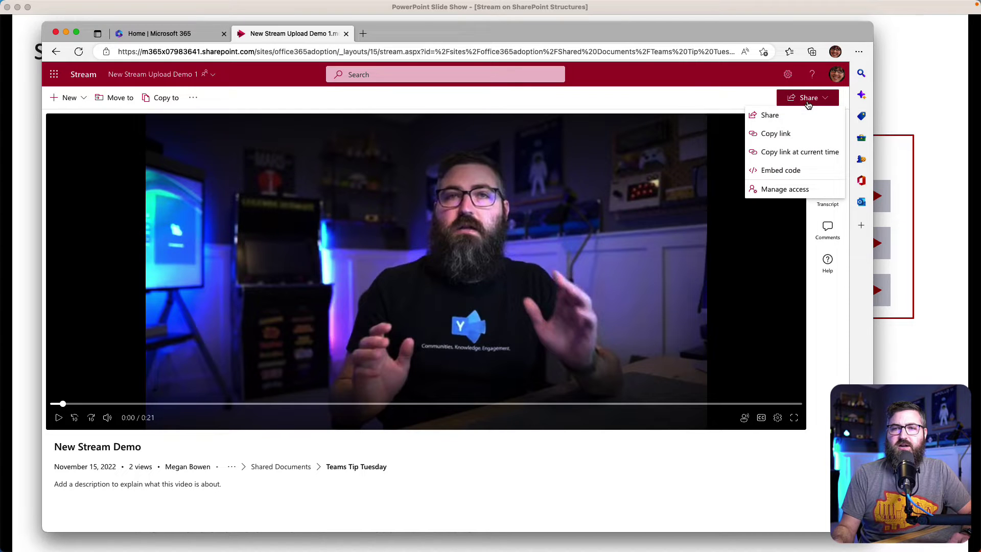
pyautogui.click(770, 116)
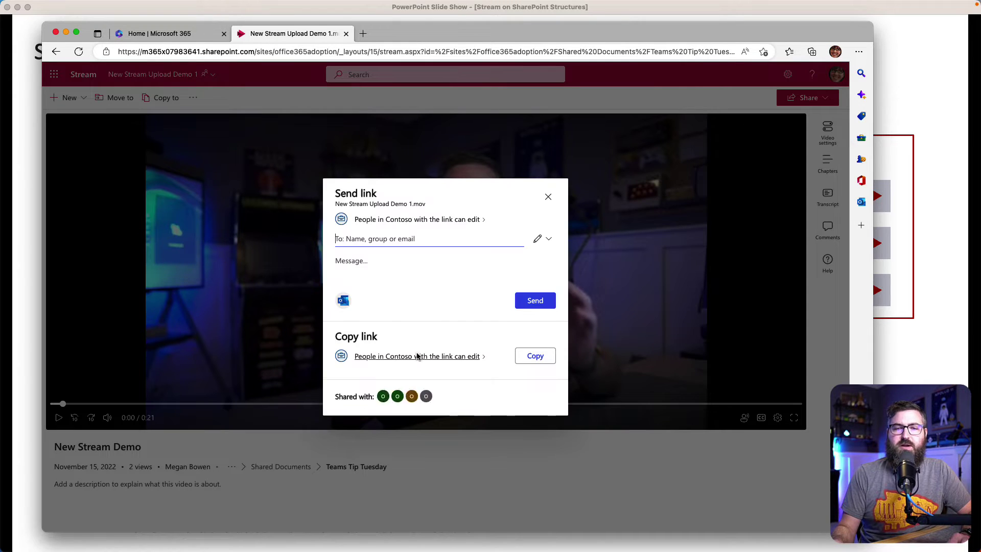
pyautogui.click(539, 360)
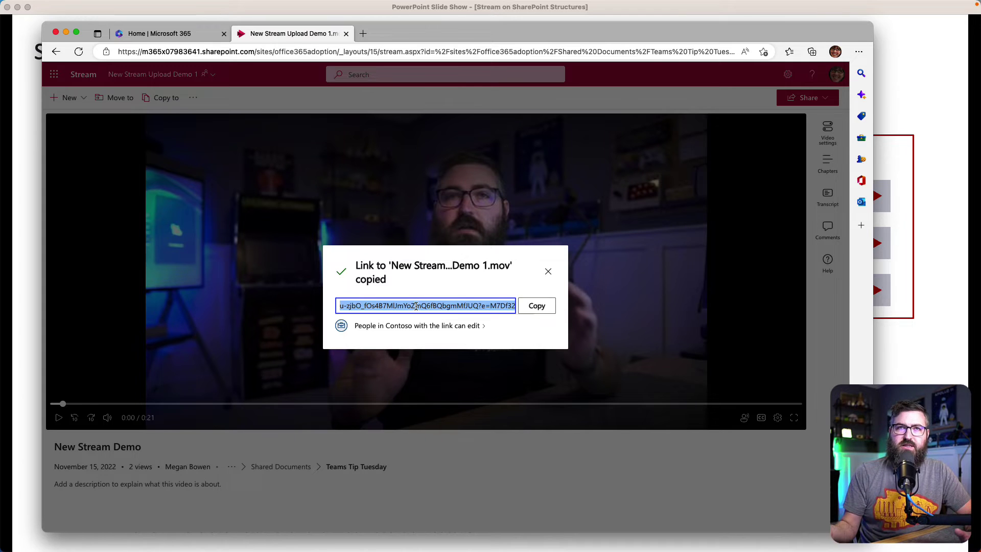
# Step: Review the link's access settings, cancel without changes, and close the Link created dialog
pyautogui.click(470, 327)
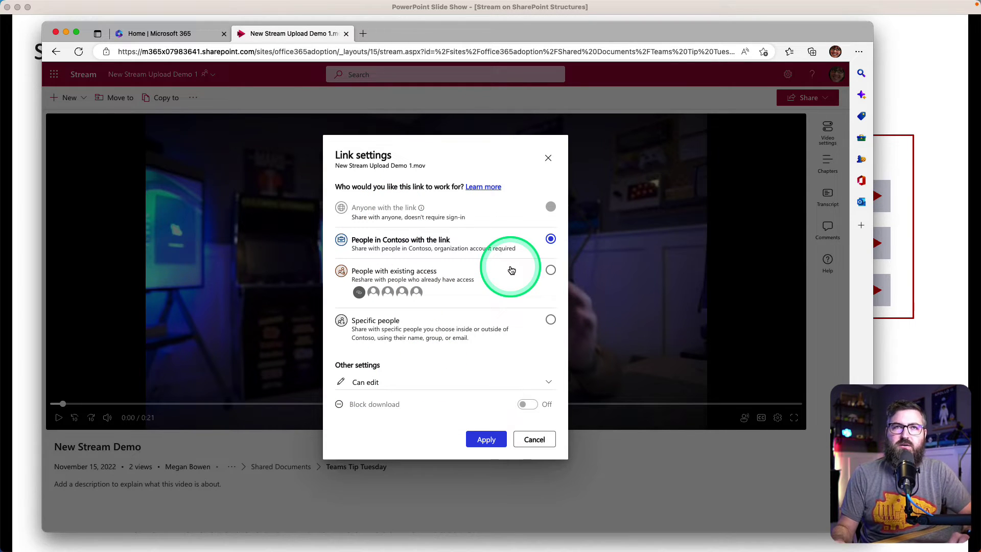
pyautogui.click(534, 439)
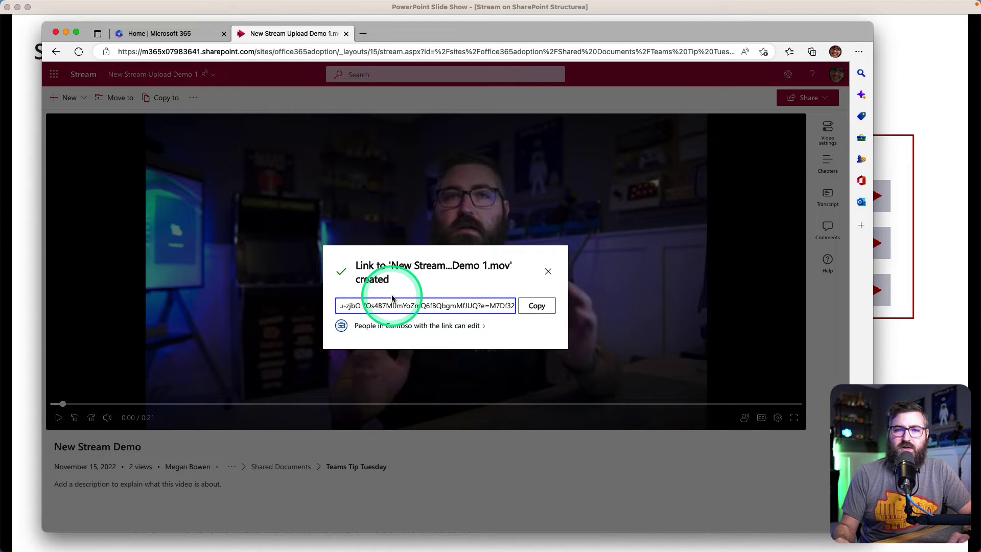
pyautogui.click(547, 271)
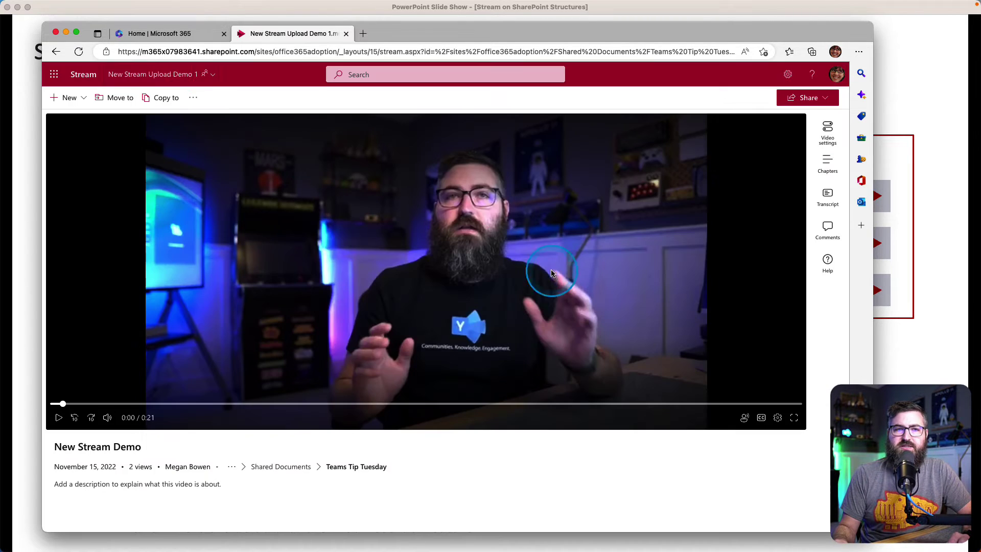
# Step: Copy the video player page's full web address from the address bar
pyautogui.click(156, 53)
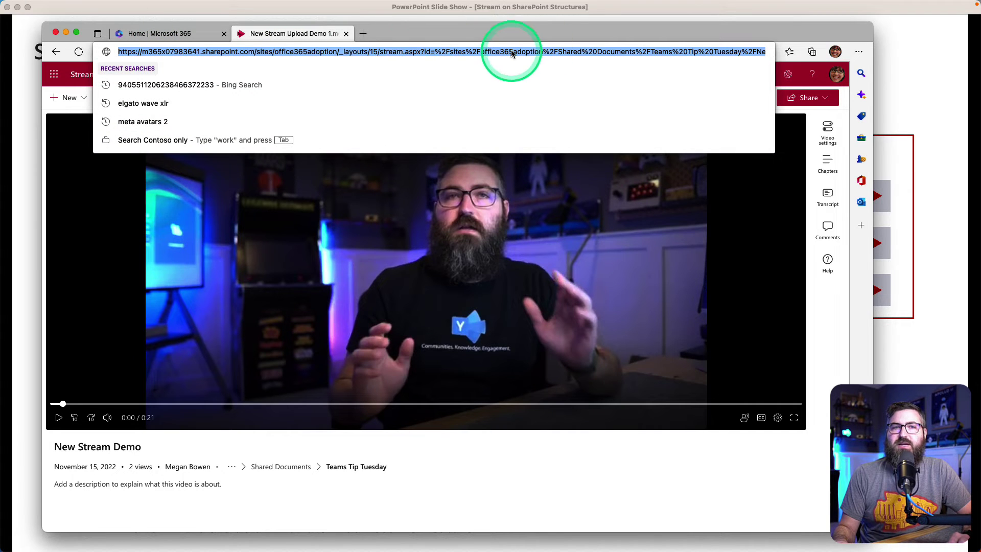
pyautogui.press('super+c')
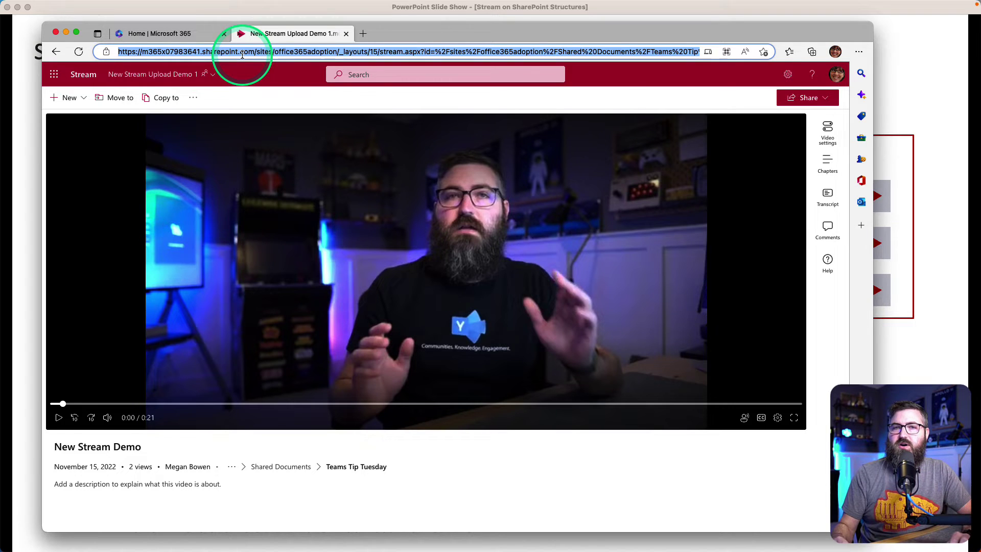
# Step: Show the video's sharing options, including Embed code and Manage access
pyautogui.click(692, 87)
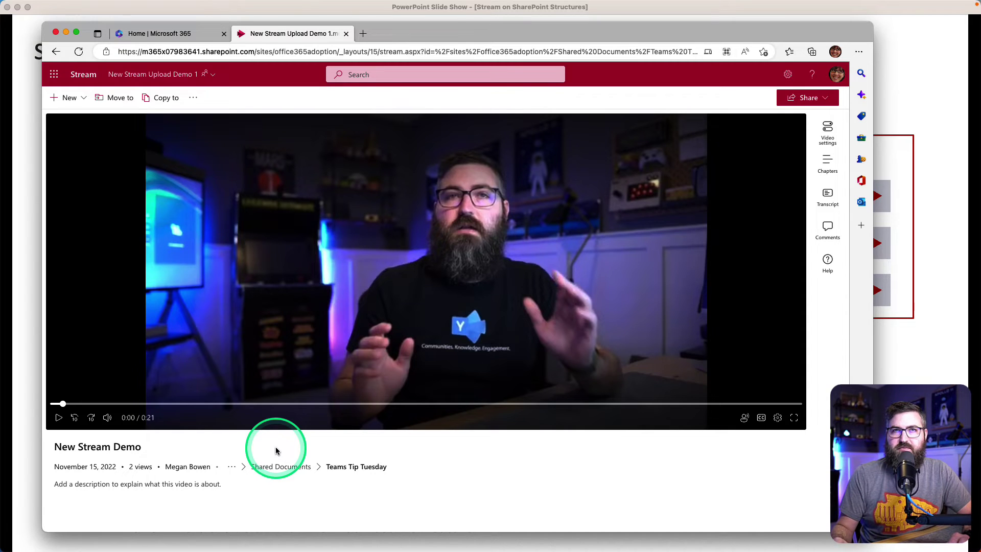
pyautogui.click(817, 105)
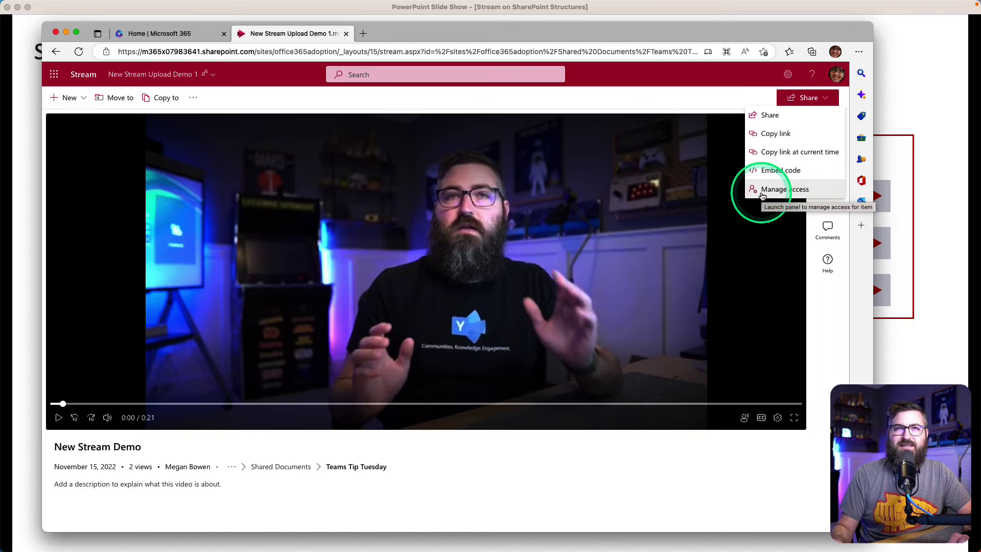
# Step: Grant Everyone except external users Can view access to the video without notifying them
pyautogui.click(766, 189)
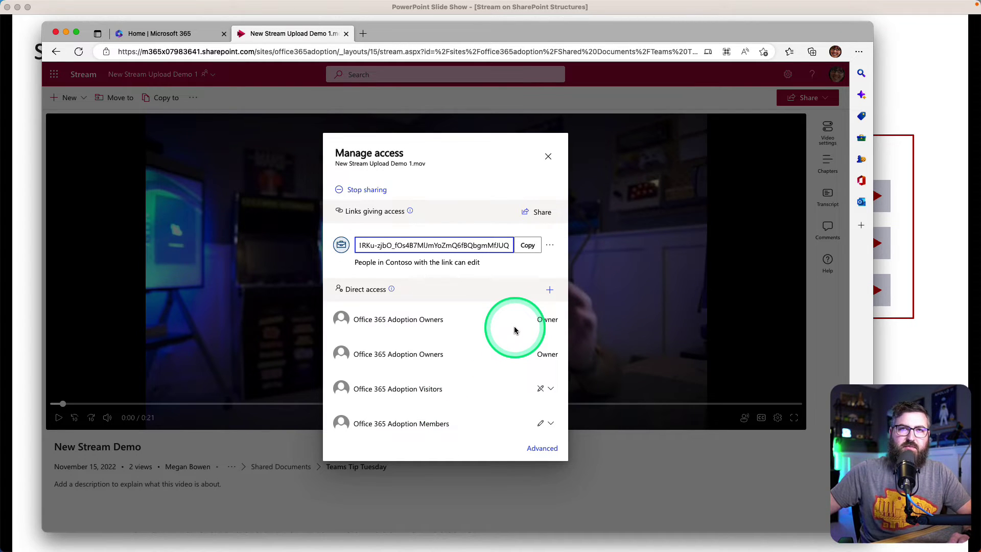
pyautogui.click(548, 292)
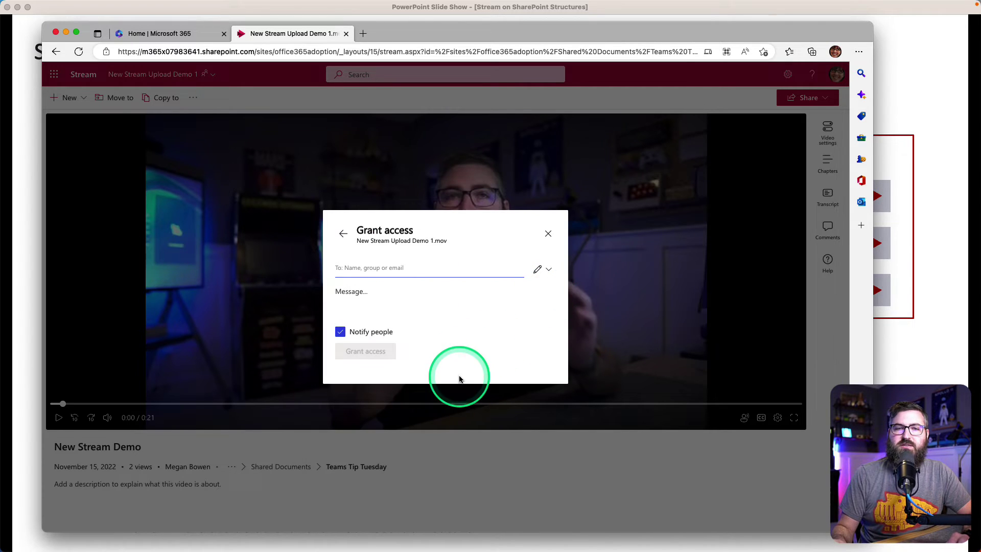
pyautogui.click(406, 268)
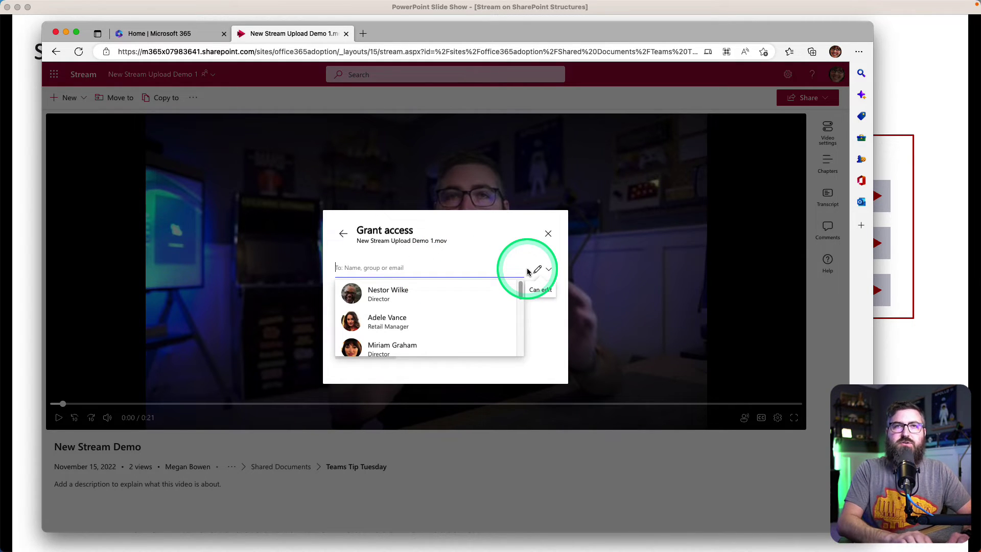
pyautogui.write('E')
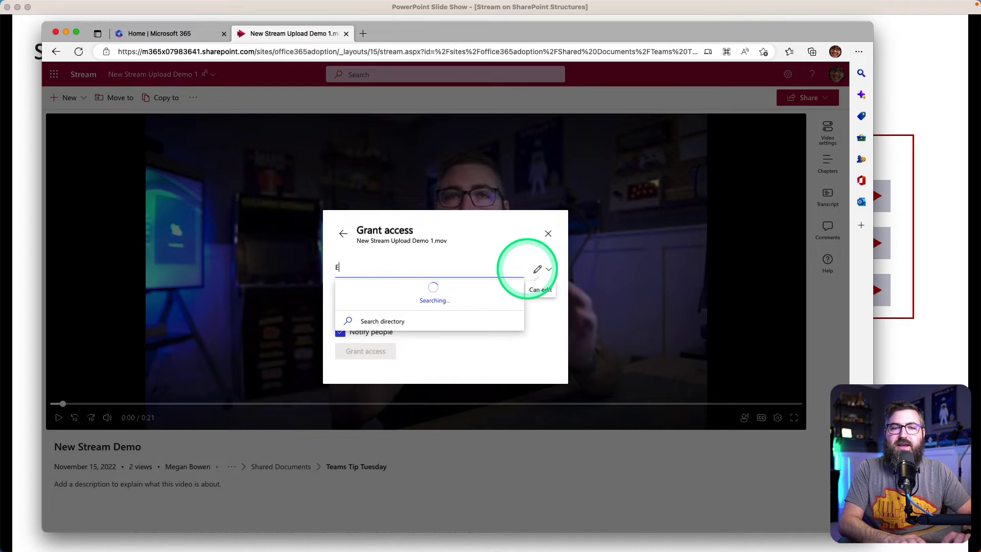
pyautogui.write('veryone e')
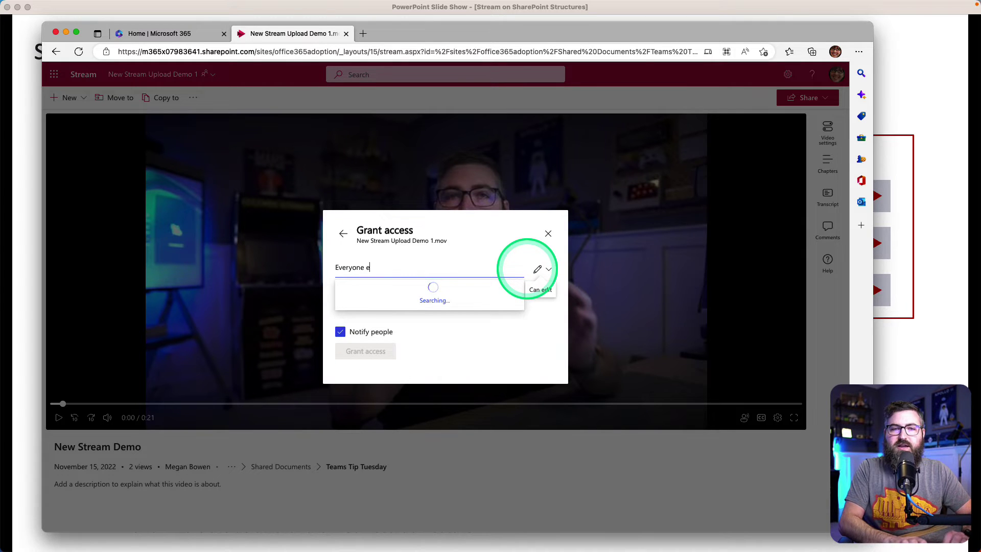
pyautogui.write('xcept external')
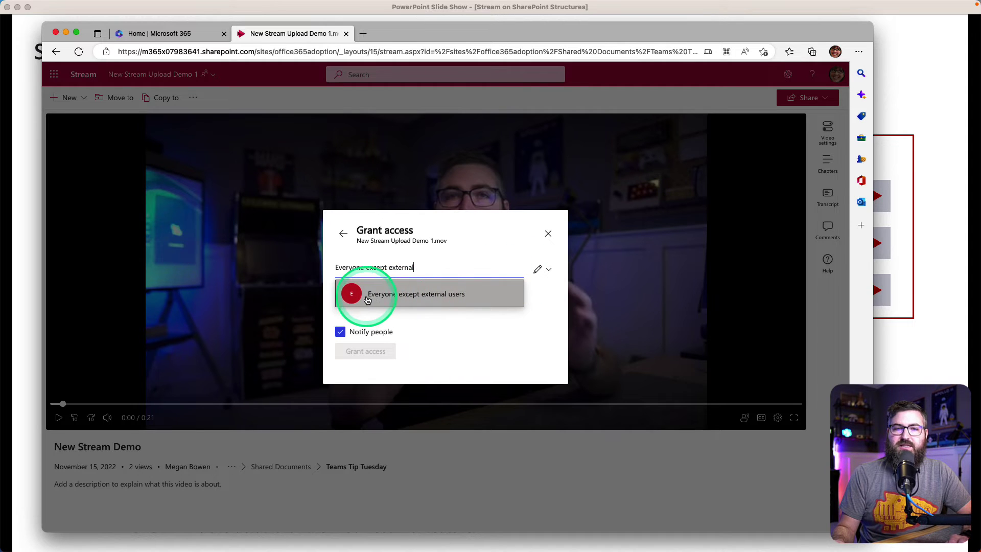
pyautogui.click(430, 296)
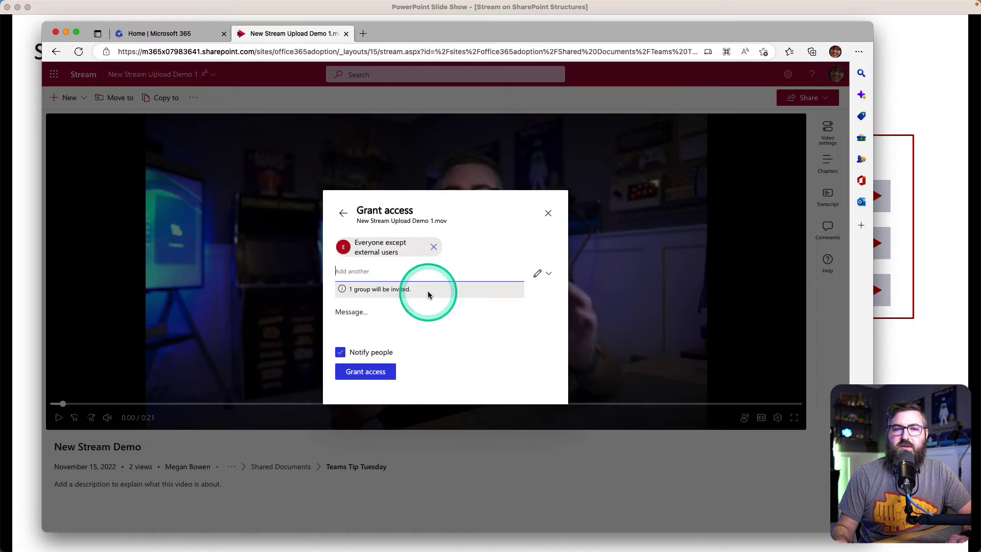
pyautogui.click(548, 275)
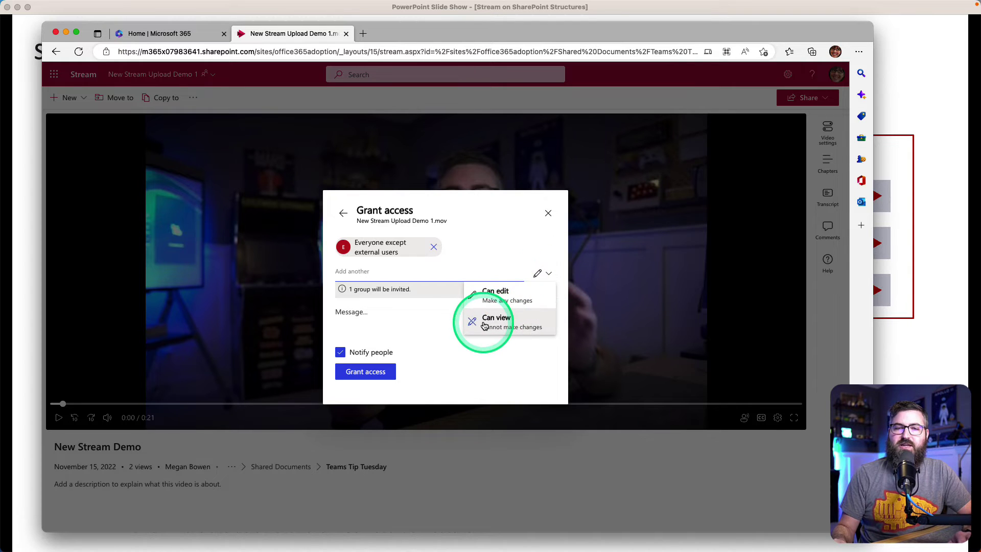
pyautogui.click(511, 321)
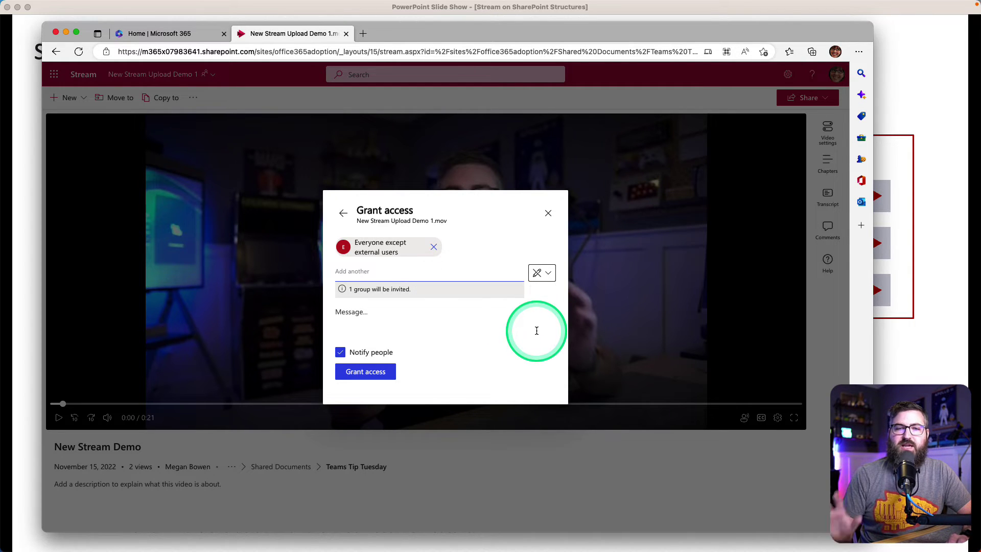
pyautogui.click(340, 352)
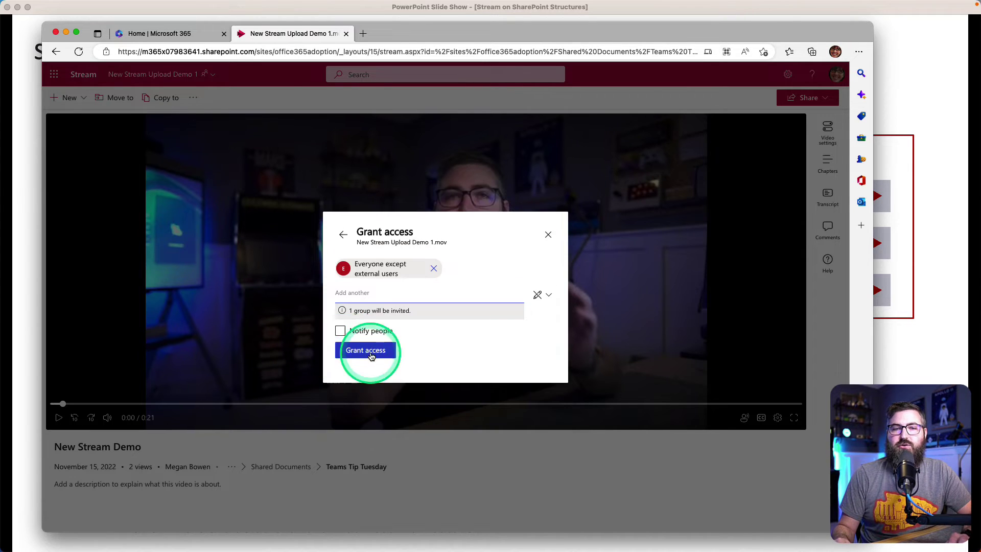
pyautogui.click(387, 331)
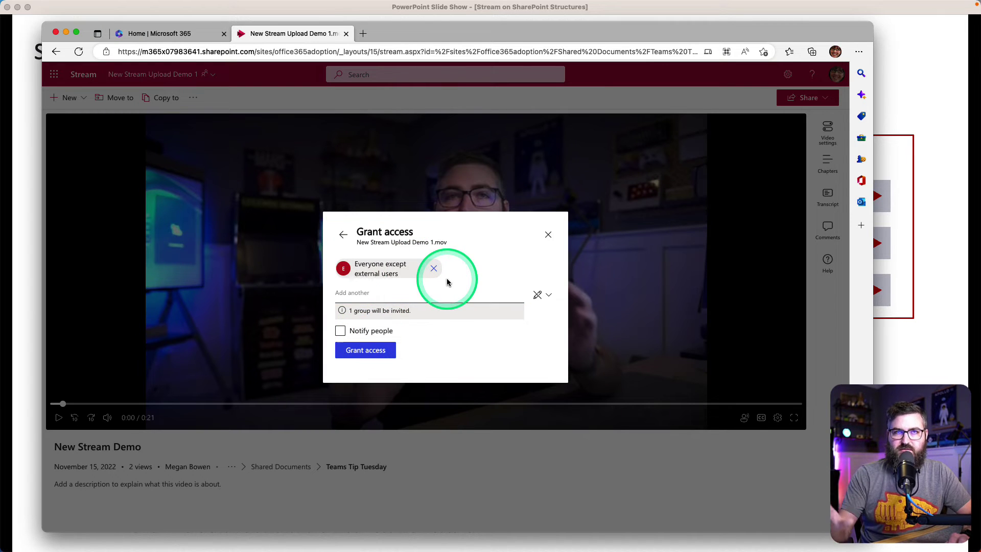
pyautogui.click(366, 351)
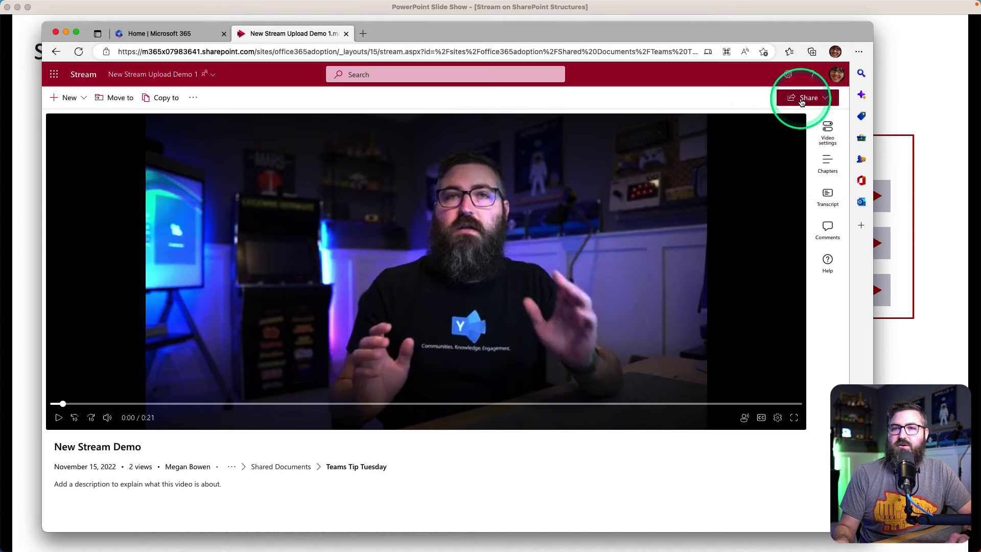
# Step: Reopen the video's iframe embed code to review it, then close the panel
pyautogui.click(795, 98)
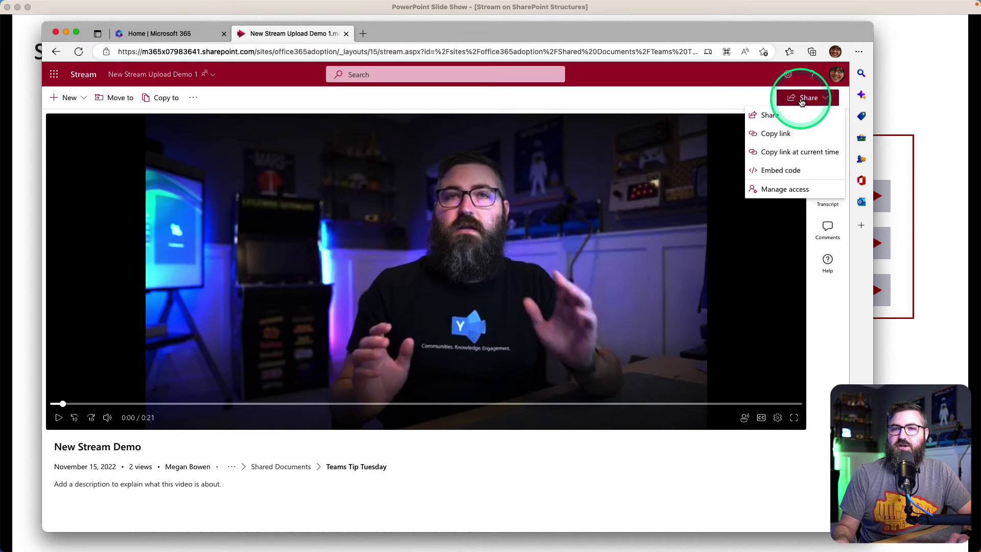
pyautogui.click(783, 168)
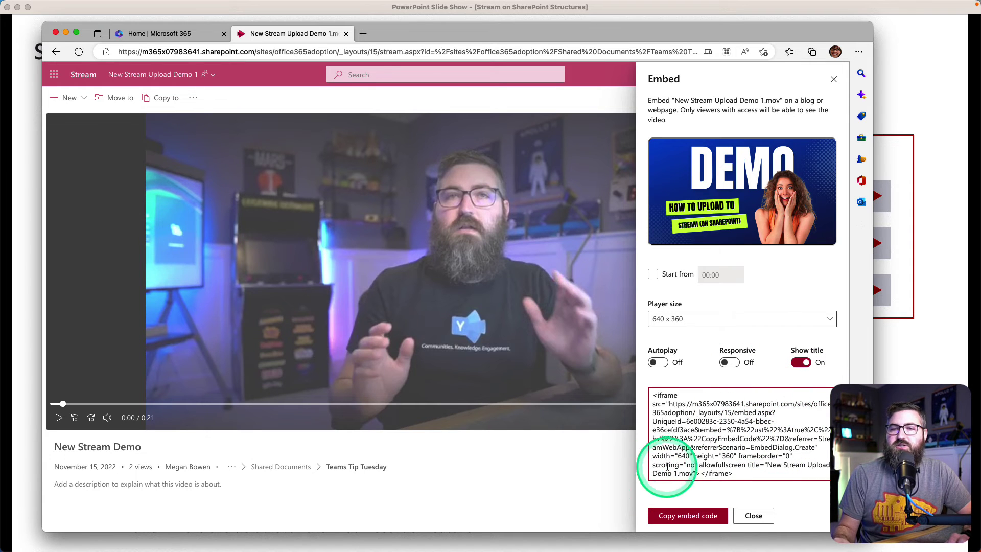
pyautogui.click(754, 515)
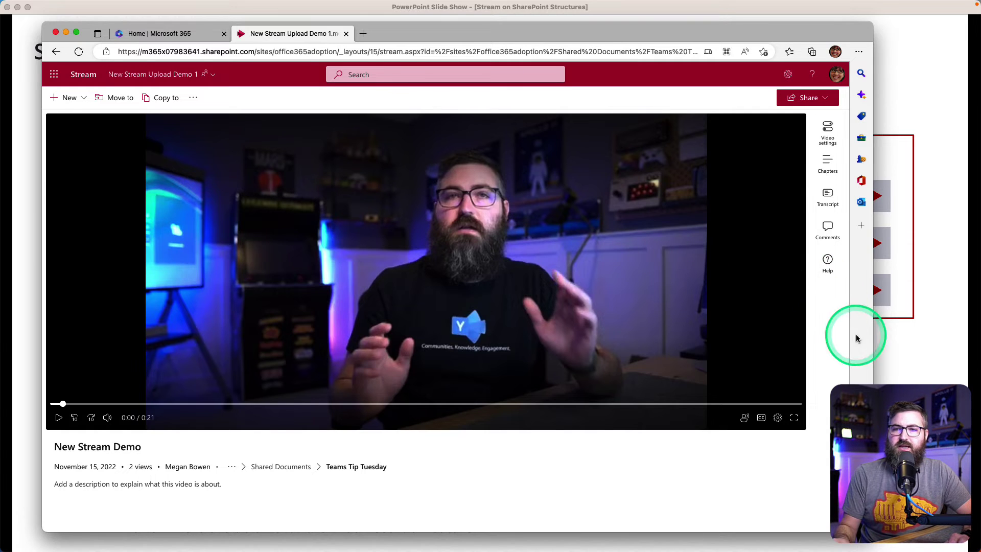
# Step: Bring the Organizational Structure slide show to the front, then switch windows via Mission Control
pyautogui.click(883, 352)
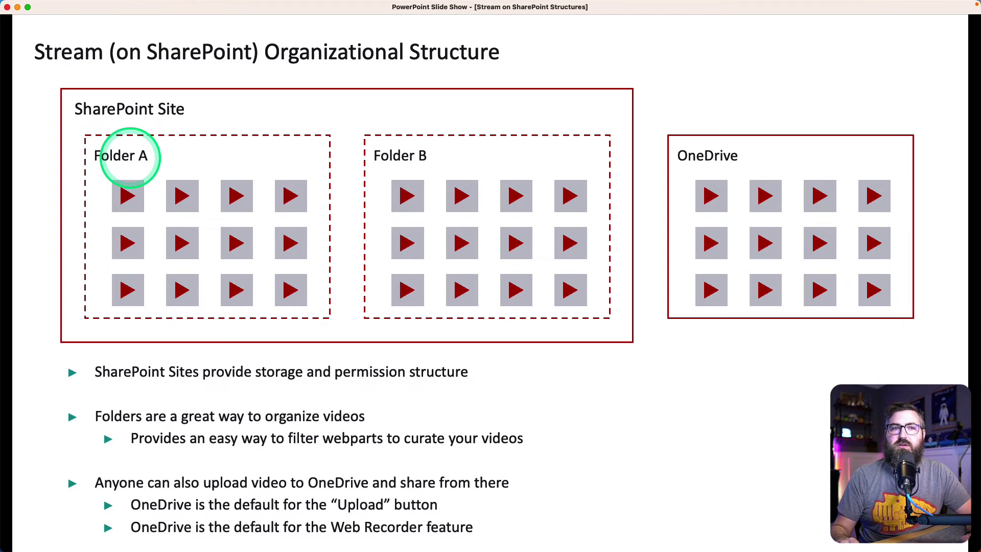
pyautogui.hotkey('ctrl', 'Up')
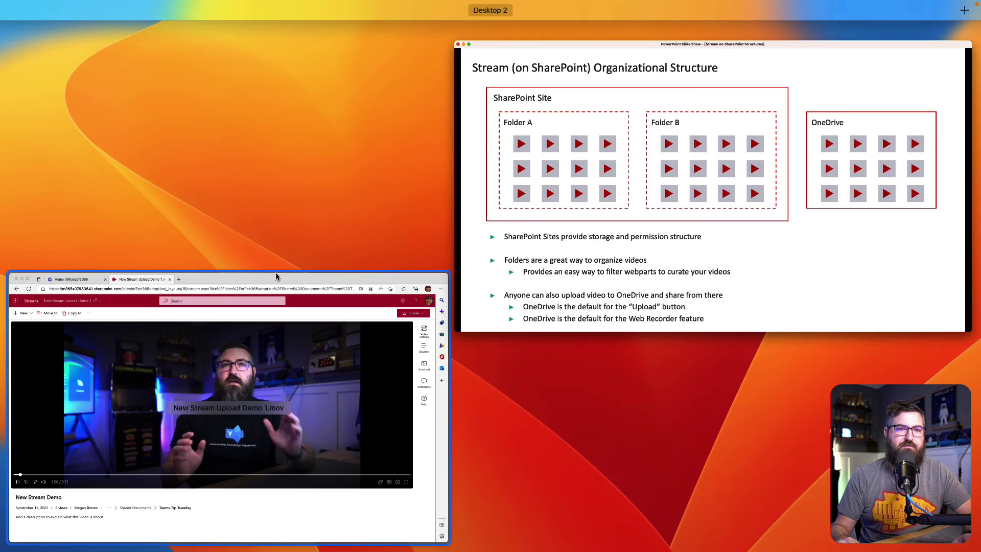
# Step: From the Stream video's title details, open the Teams Tip Tuesday folder holding New Stream Upload Demo 1.mov
pyautogui.click(274, 273)
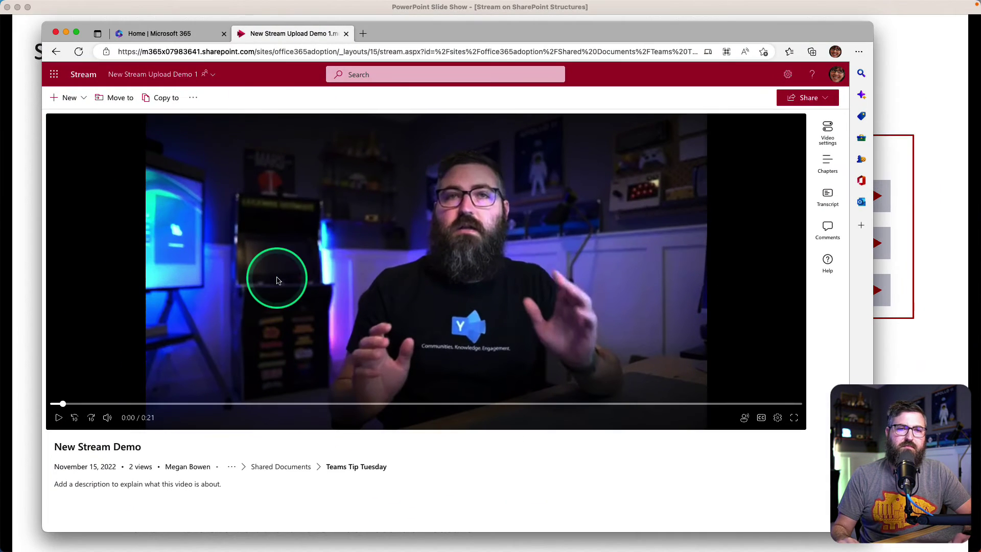
pyautogui.click(211, 76)
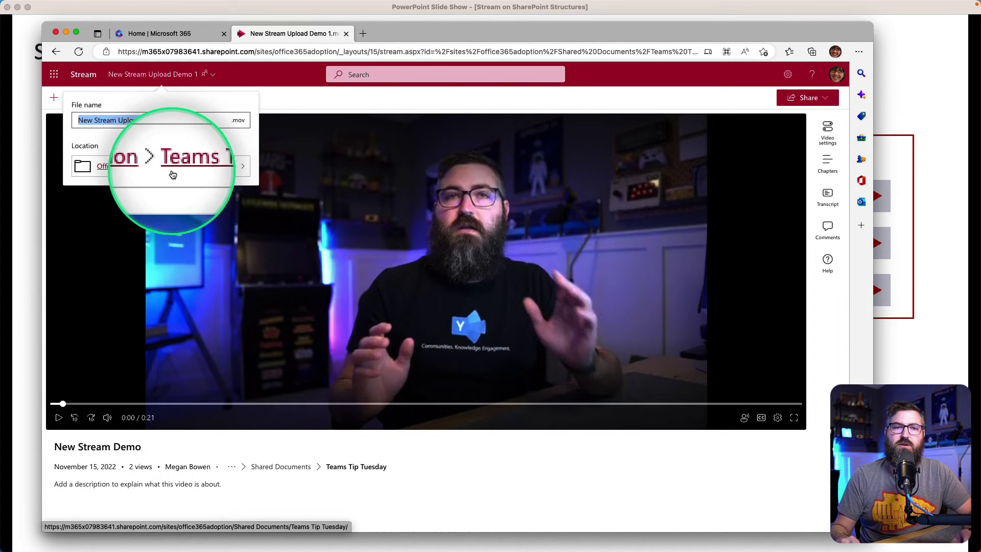
pyautogui.click(203, 168)
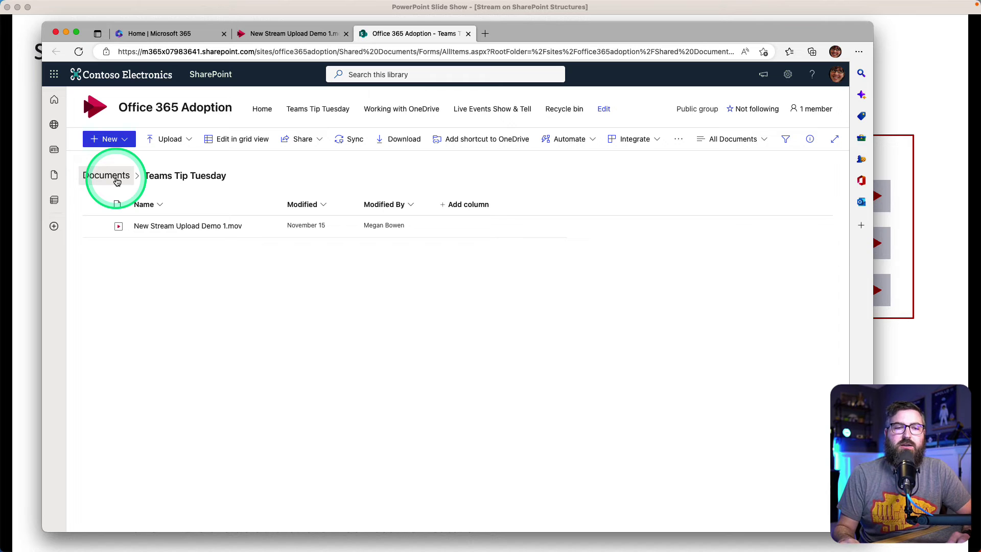
# Step: From the Documents library root, open Manage access for the Teams Tip Tuesday folder
pyautogui.click(117, 179)
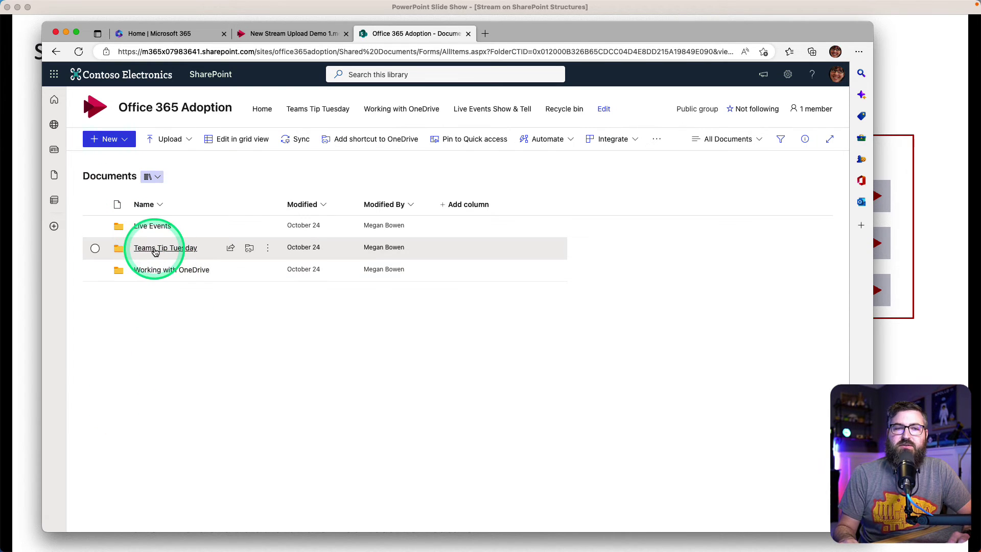
pyautogui.click(267, 249)
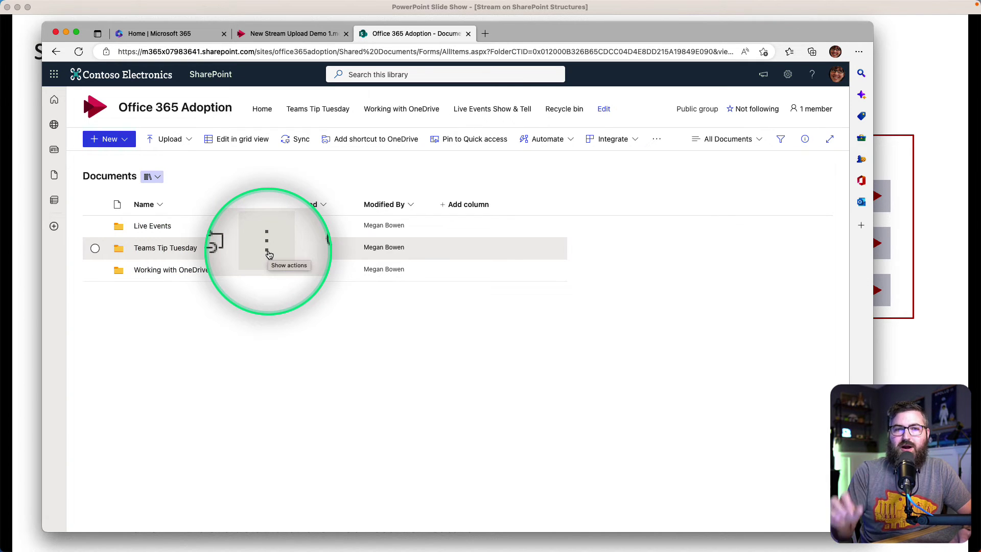
pyautogui.click(267, 250)
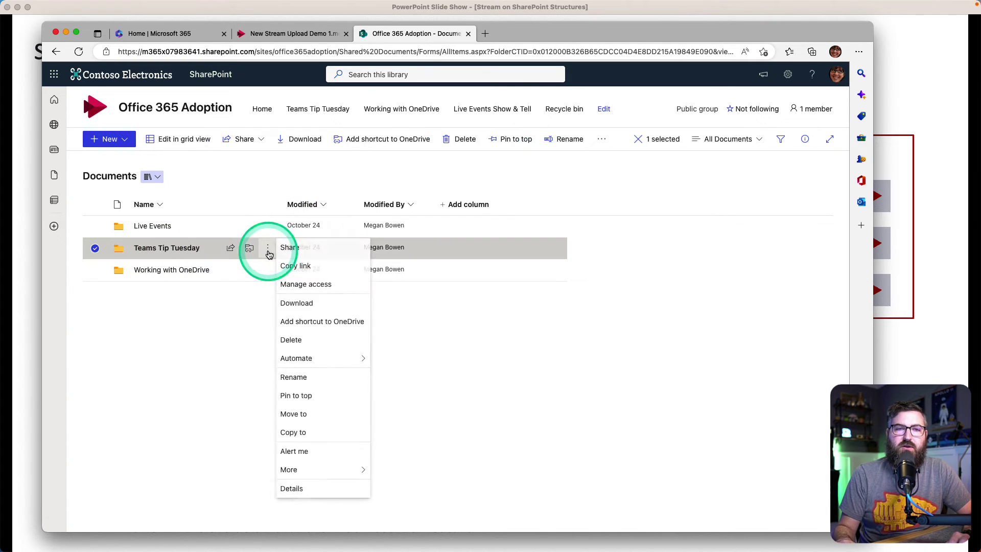
pyautogui.click(328, 285)
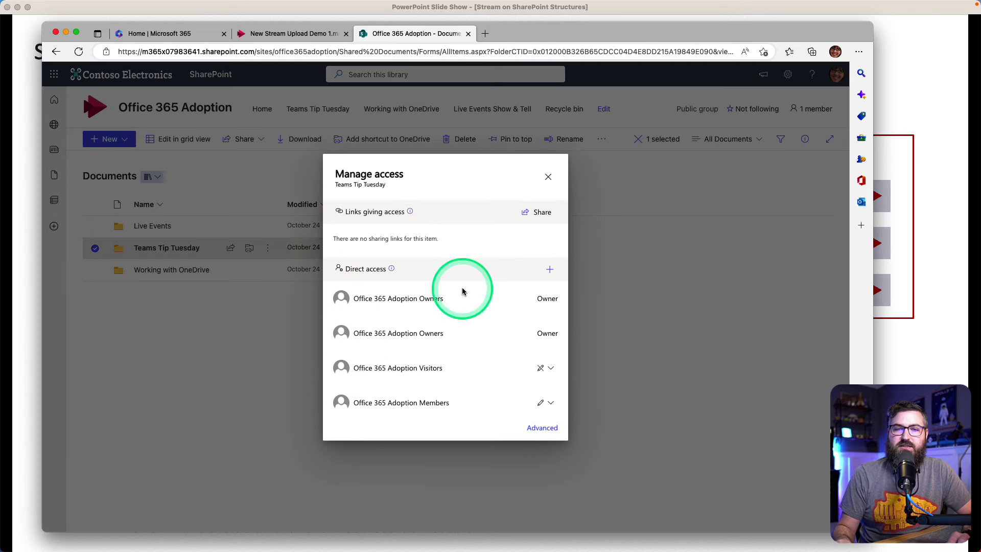
# Step: Add Everyone except external users with Can view access, without notifying people
pyautogui.click(548, 271)
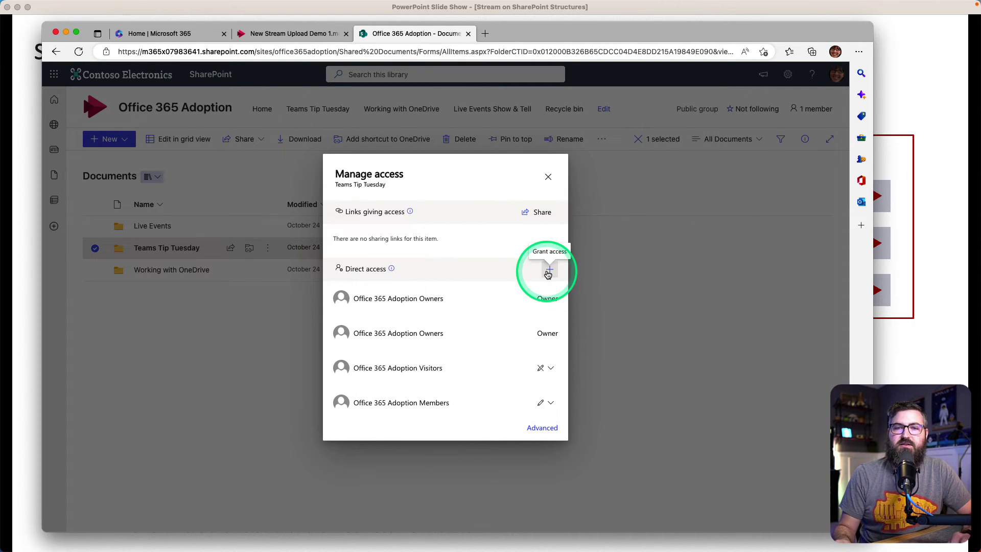
pyautogui.click(426, 268)
pyautogui.write('Ev')
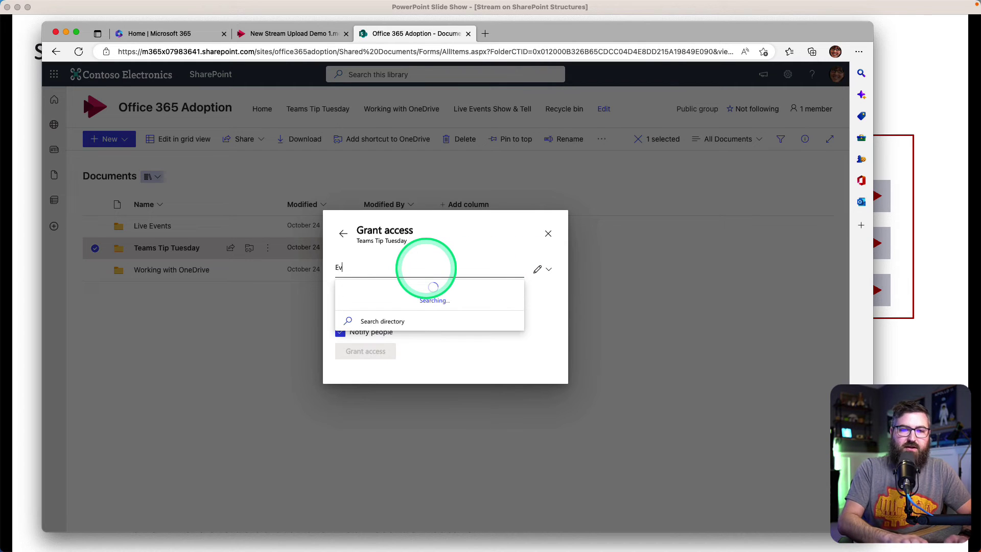
pyautogui.write('eryone except')
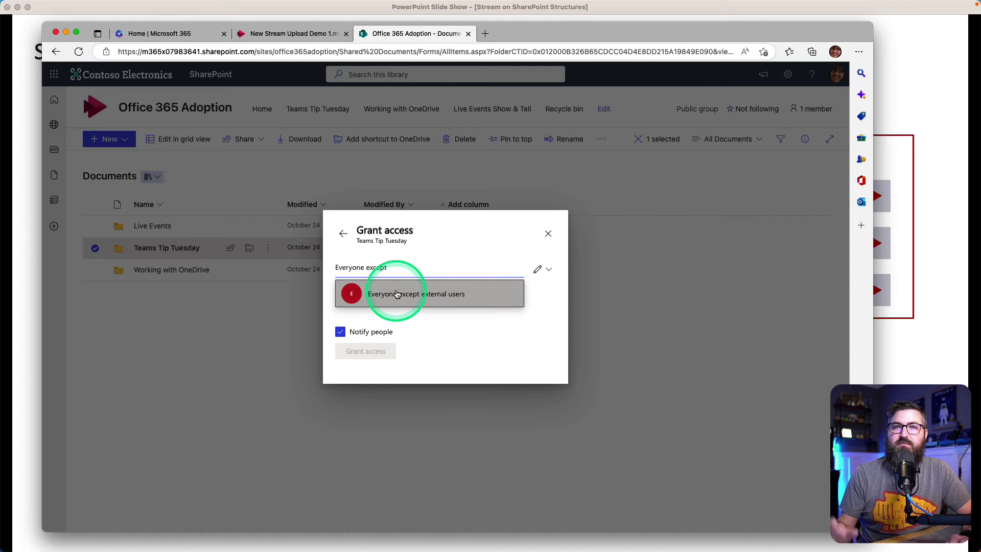
pyautogui.click(396, 294)
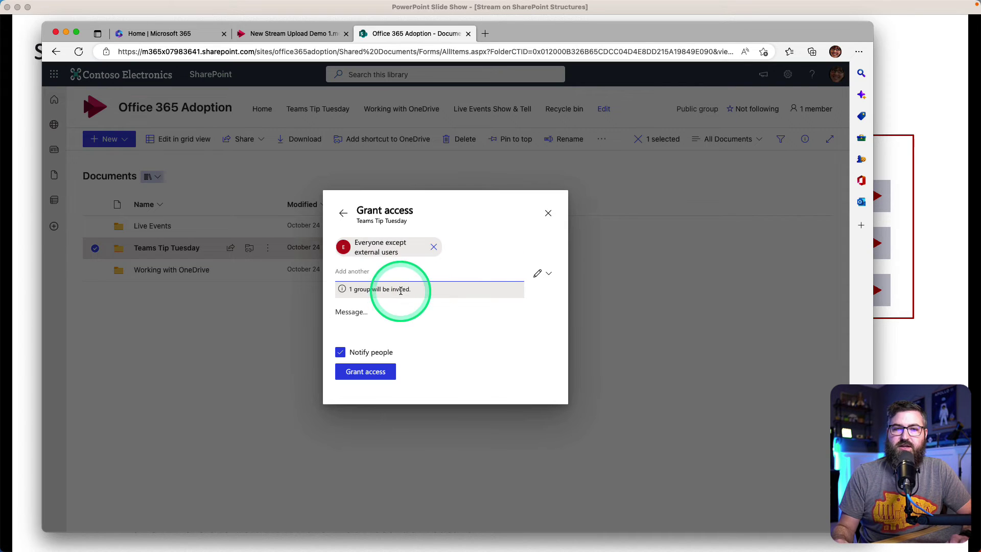
pyautogui.click(543, 275)
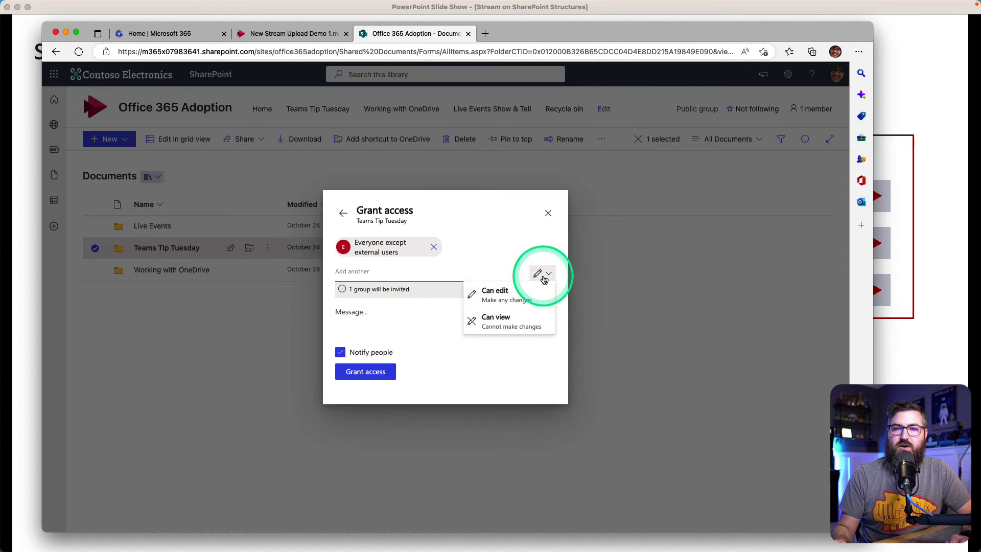
pyautogui.click(507, 320)
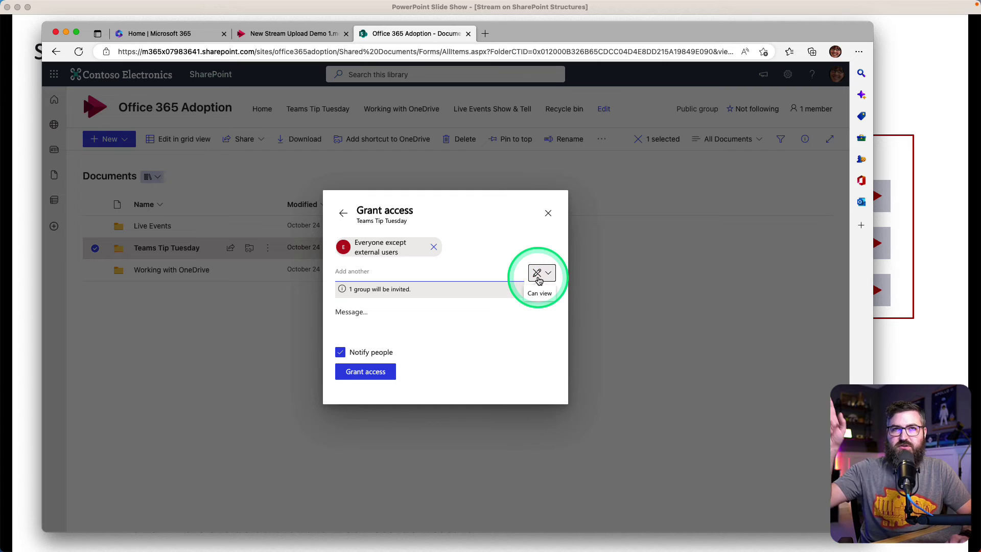
pyautogui.click(340, 353)
pyautogui.click(355, 356)
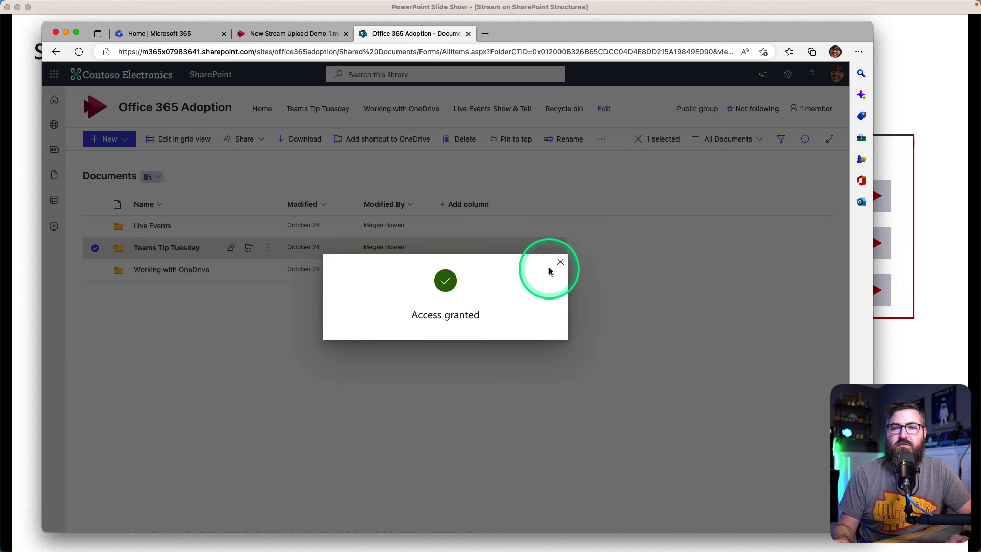
pyautogui.click(559, 263)
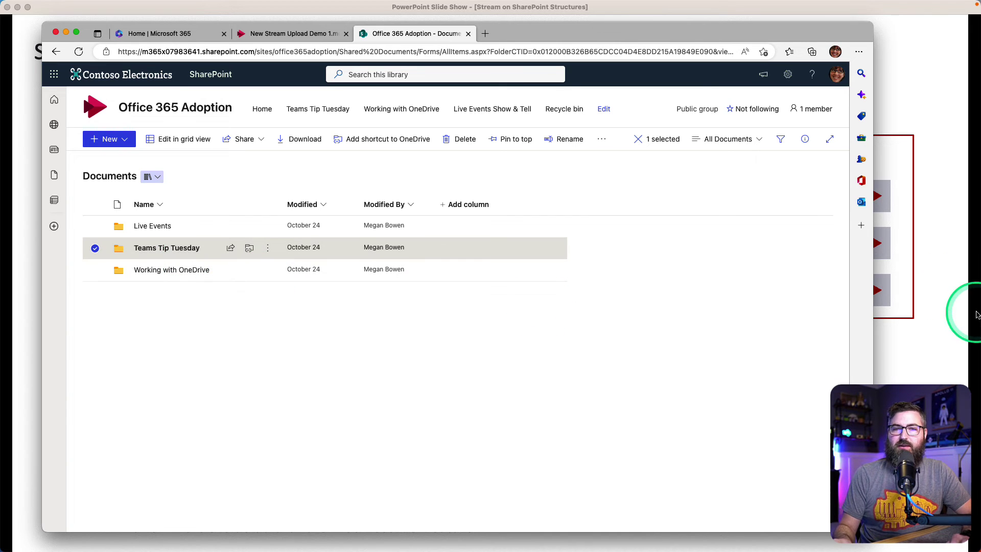
# Step: Open the video in the Teams Tip Tuesday folder on its Stream page
pyautogui.click(187, 249)
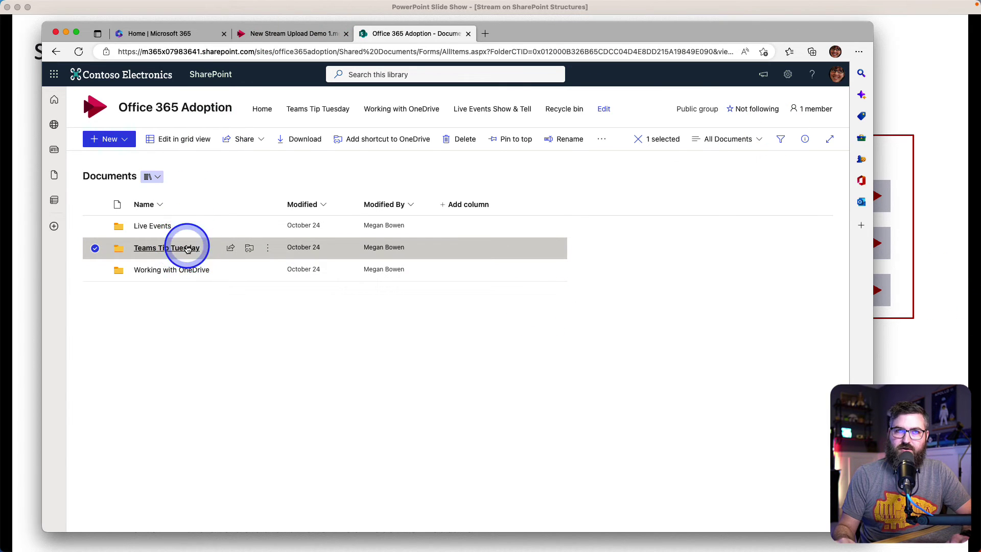
pyautogui.click(213, 227)
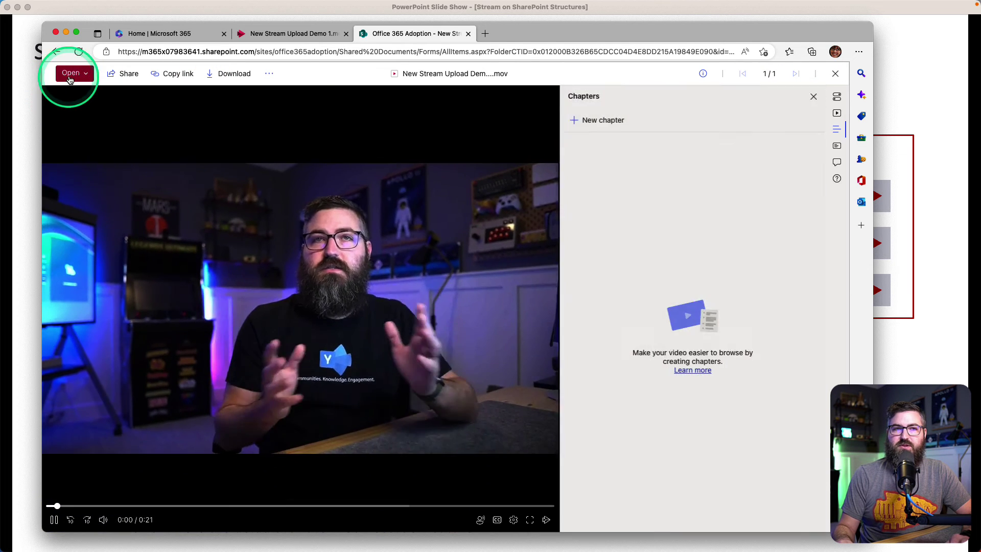
pyautogui.click(70, 75)
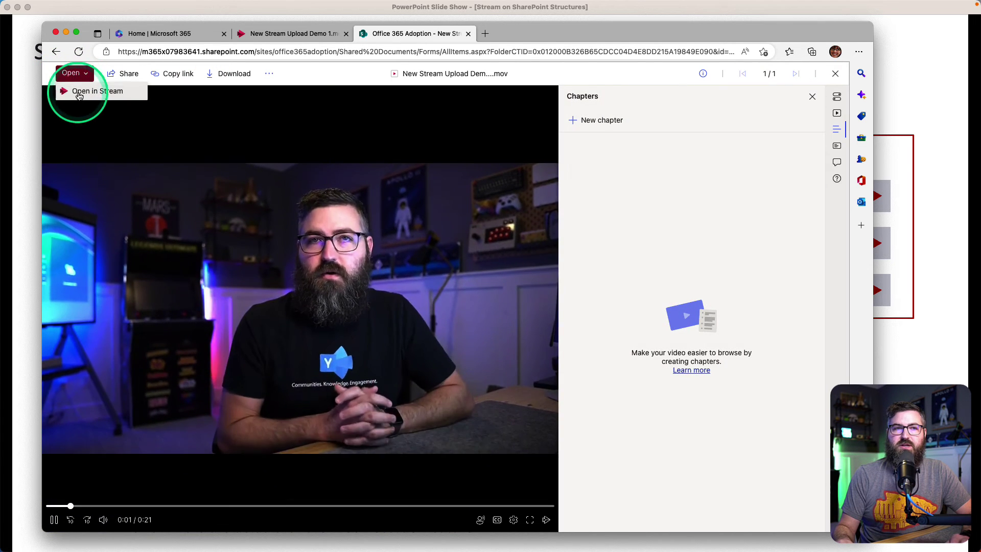
pyautogui.click(80, 91)
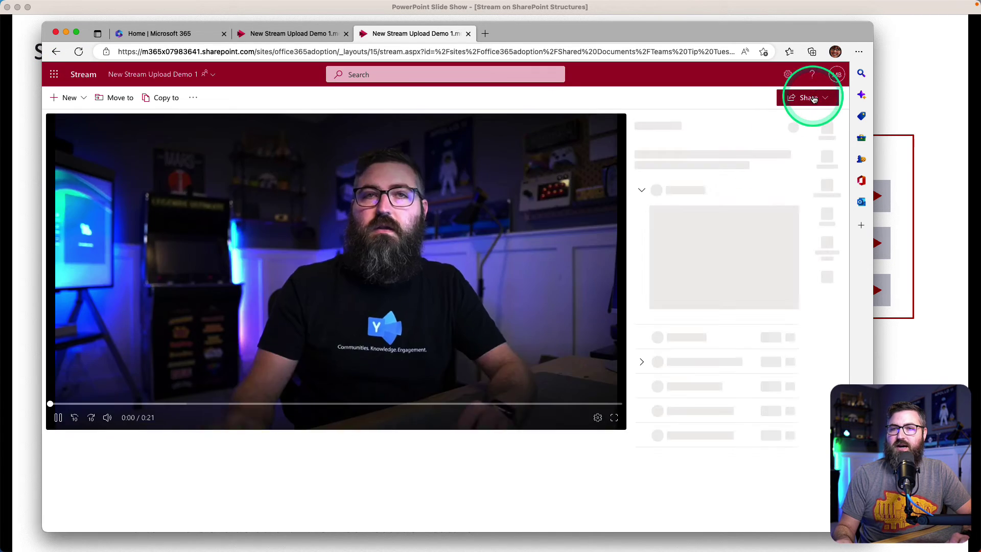
# Step: Display the video's embed code under Share, then close the Embed panel
pyautogui.click(815, 97)
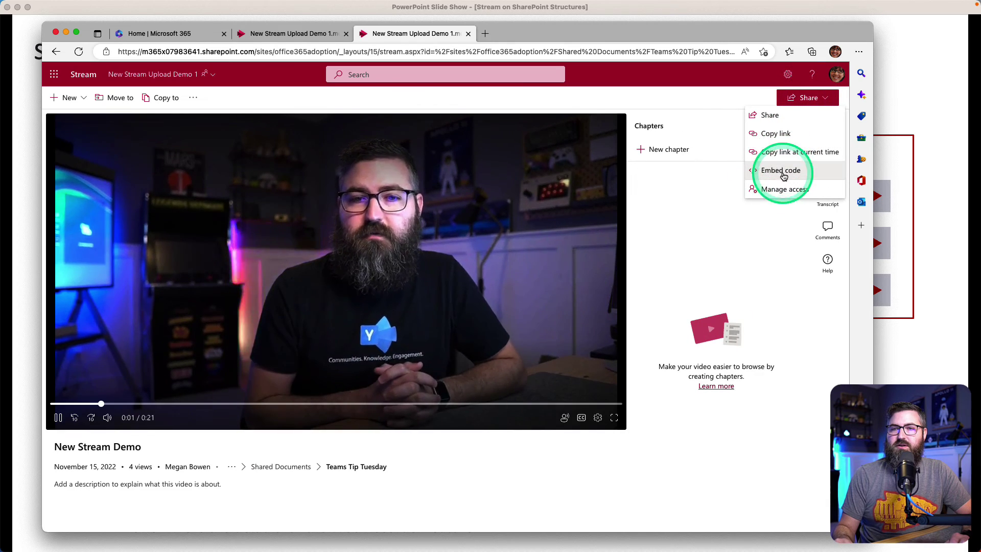
pyautogui.click(782, 171)
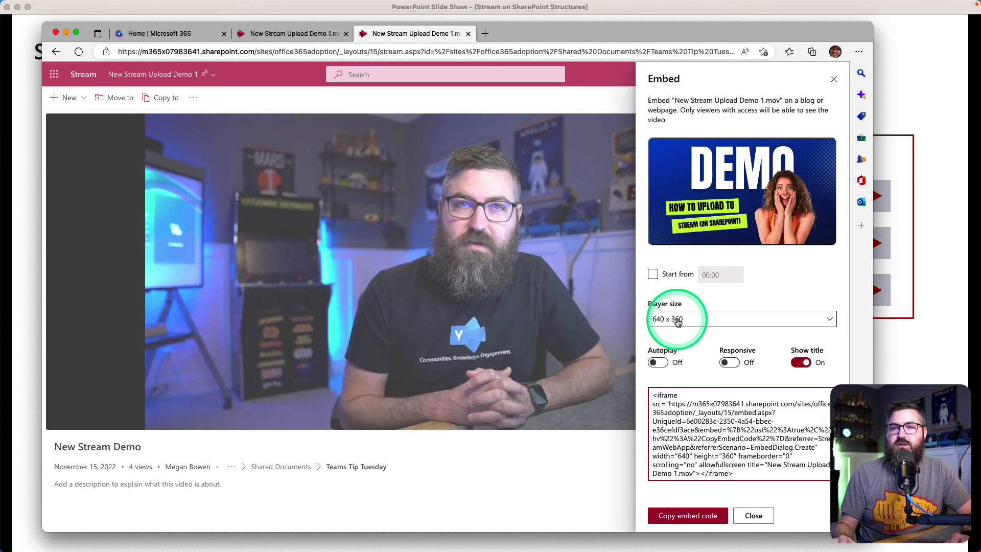
pyautogui.click(833, 79)
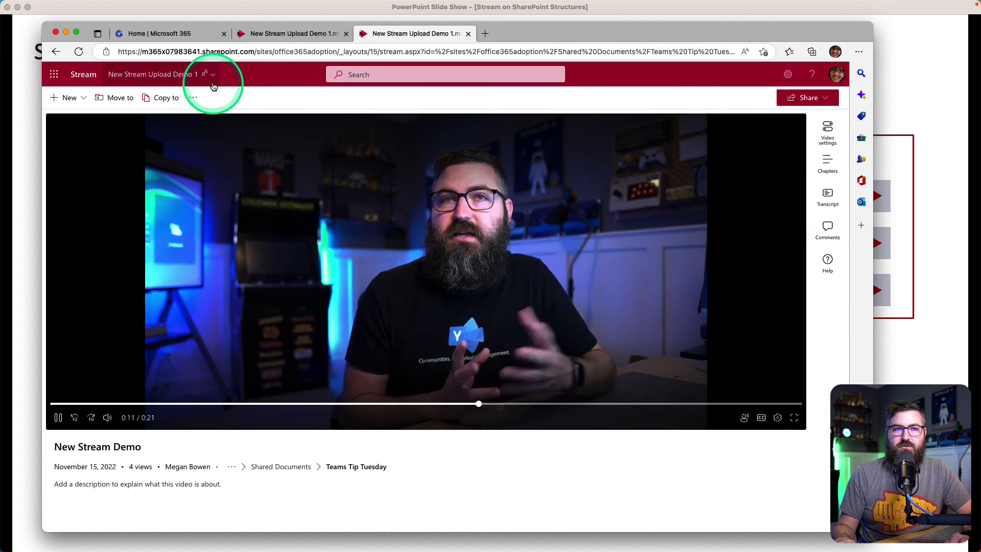
# Step: Close the duplicate Stream tab, return to the PowerPoint slide, then switch back to the browser
pyautogui.click(469, 34)
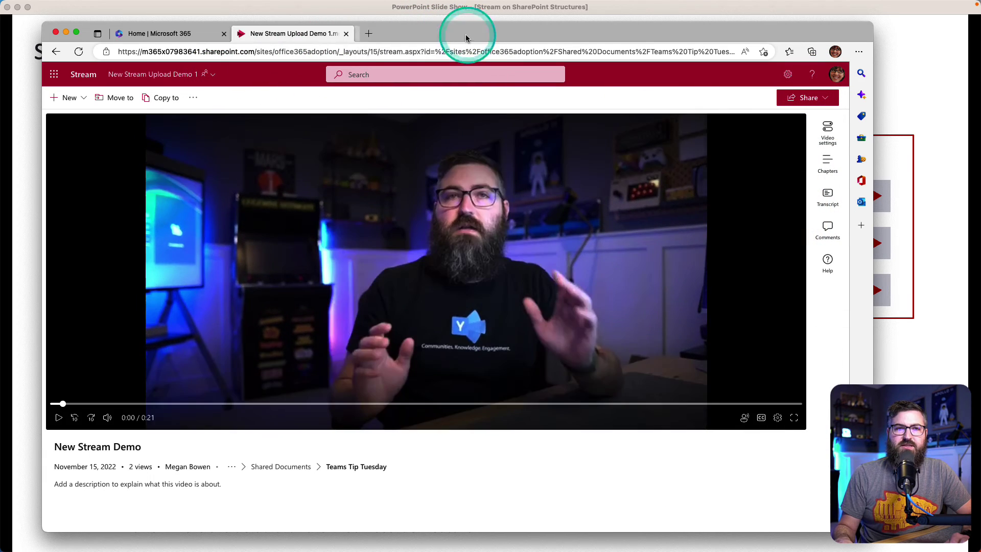
pyautogui.click(946, 233)
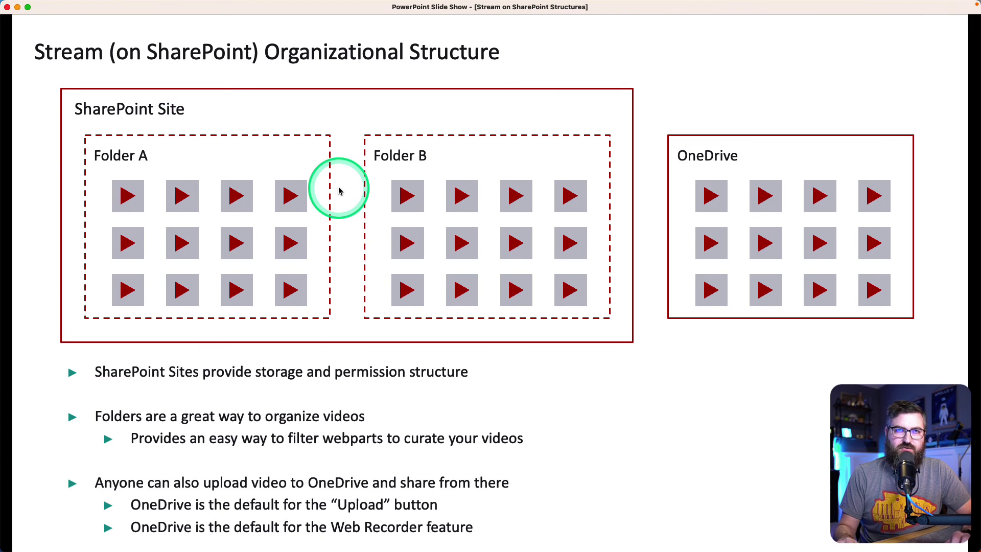
pyautogui.hotkey('ctrl', 'Up')
# Step: From the Stream video page, open its Teams Tip Tuesday folder and briefly view the Office 365 Adoption group details
pyautogui.click(210, 327)
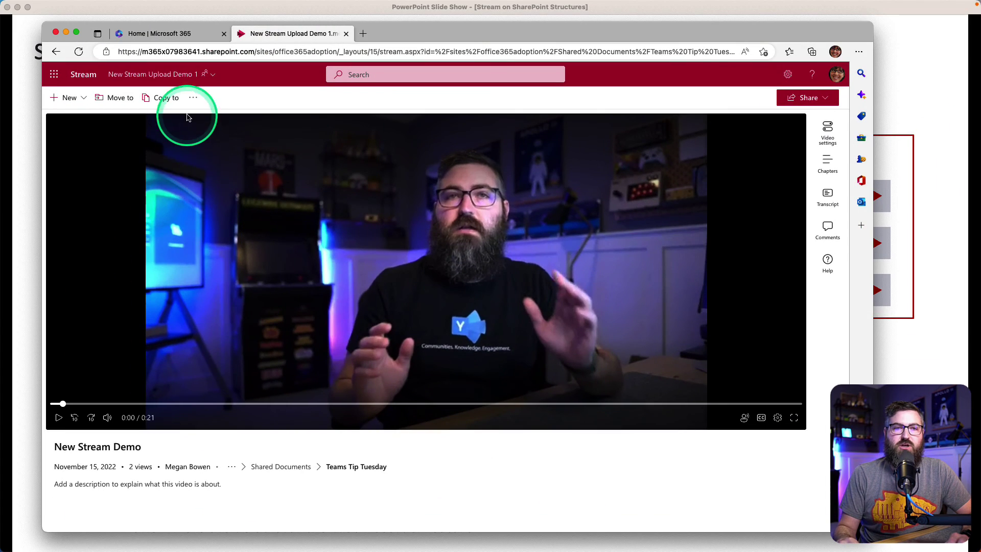
pyautogui.click(212, 75)
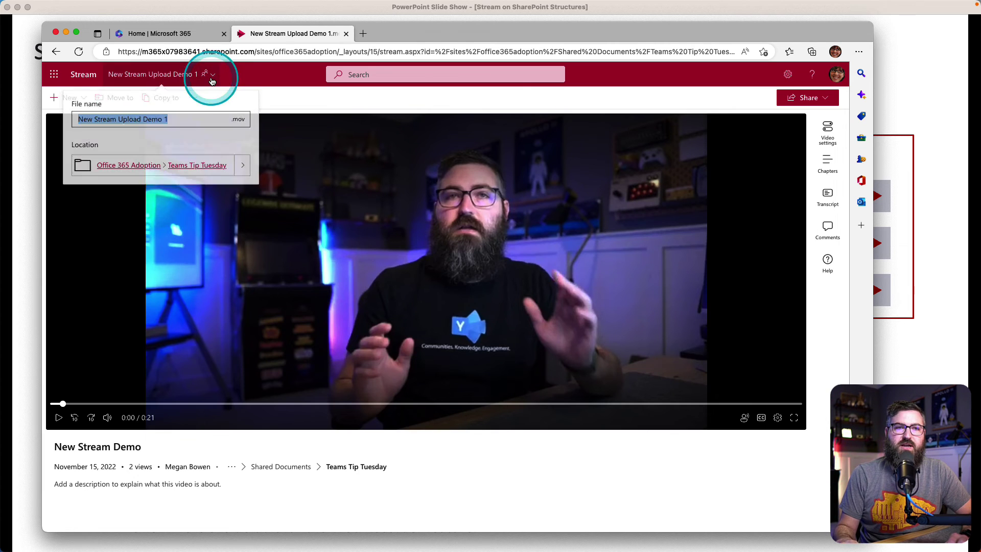
pyautogui.click(197, 167)
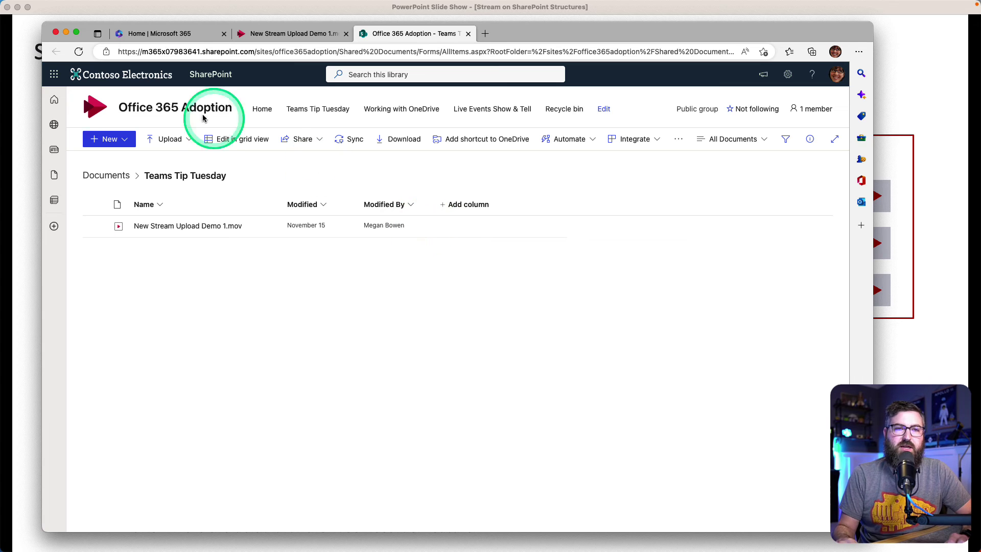
pyautogui.click(130, 110)
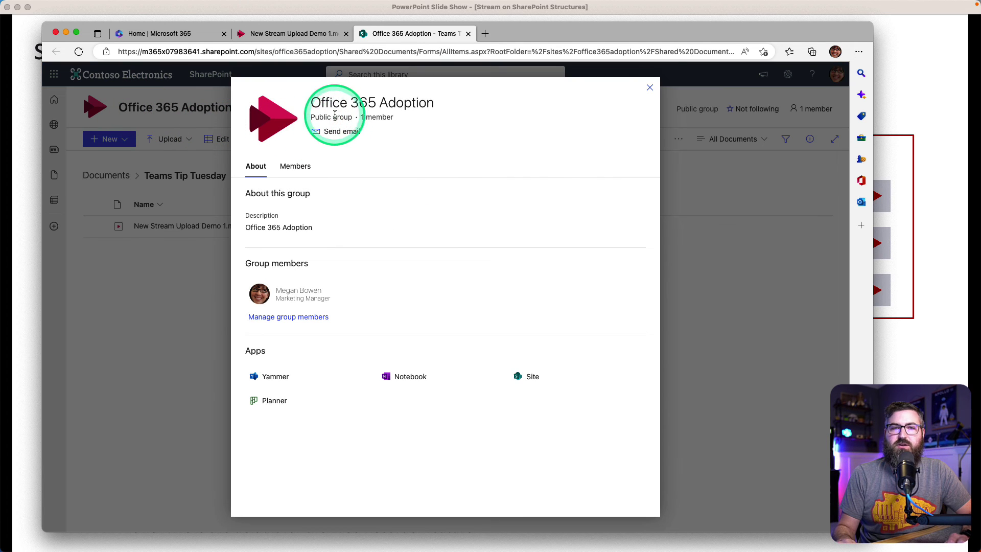
pyautogui.click(650, 88)
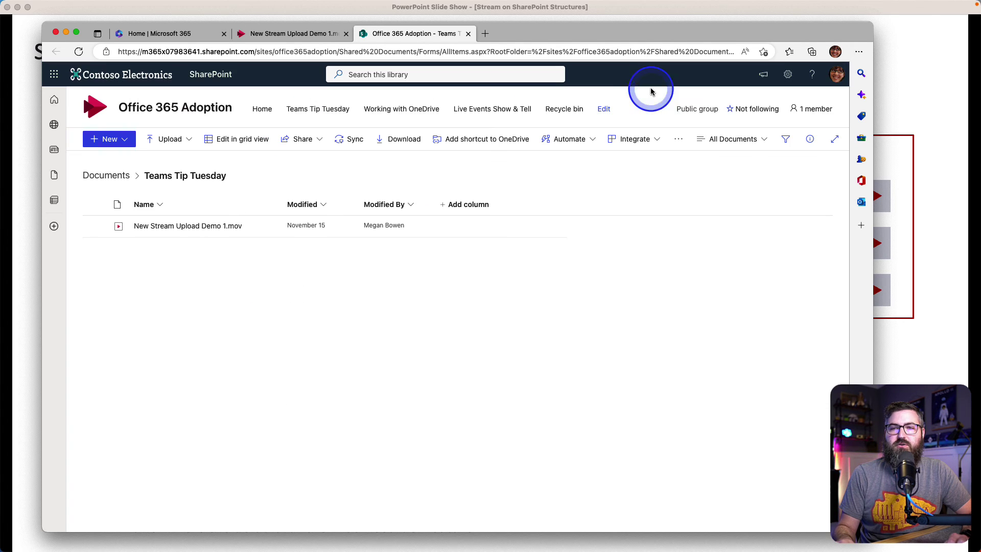
# Step: Go to Settings > Site permissions > Advanced permissions settings for the Office 365 Adoption site
pyautogui.click(787, 76)
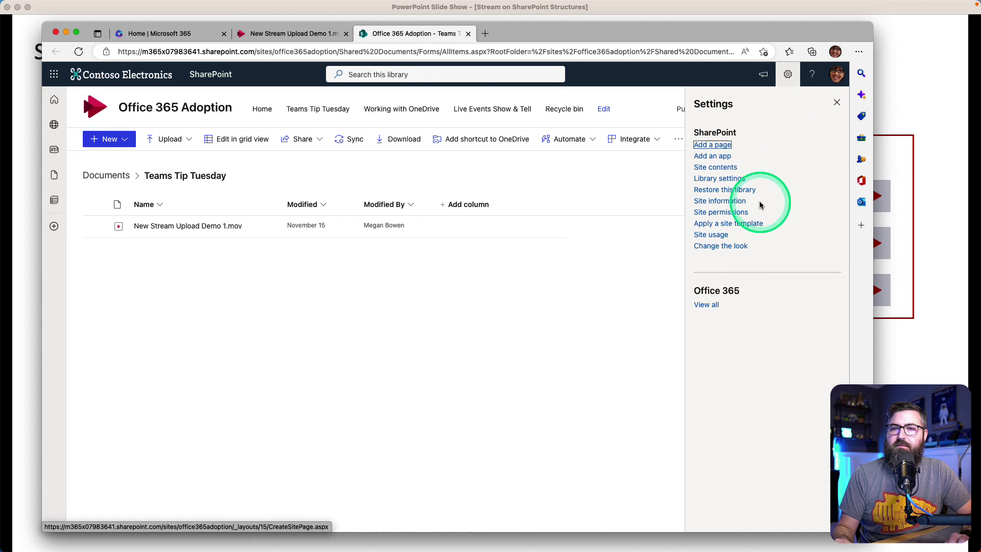
pyautogui.click(720, 214)
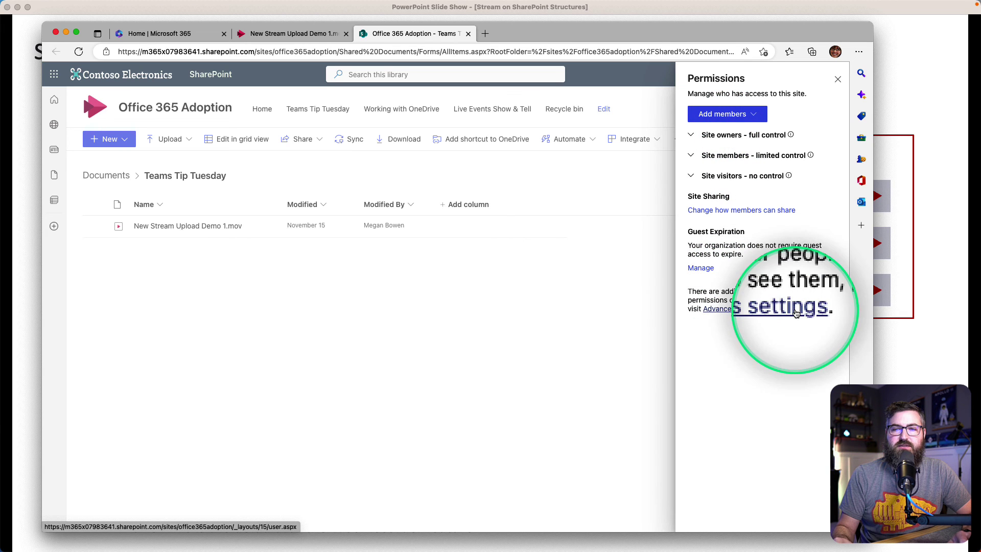
pyautogui.click(751, 310)
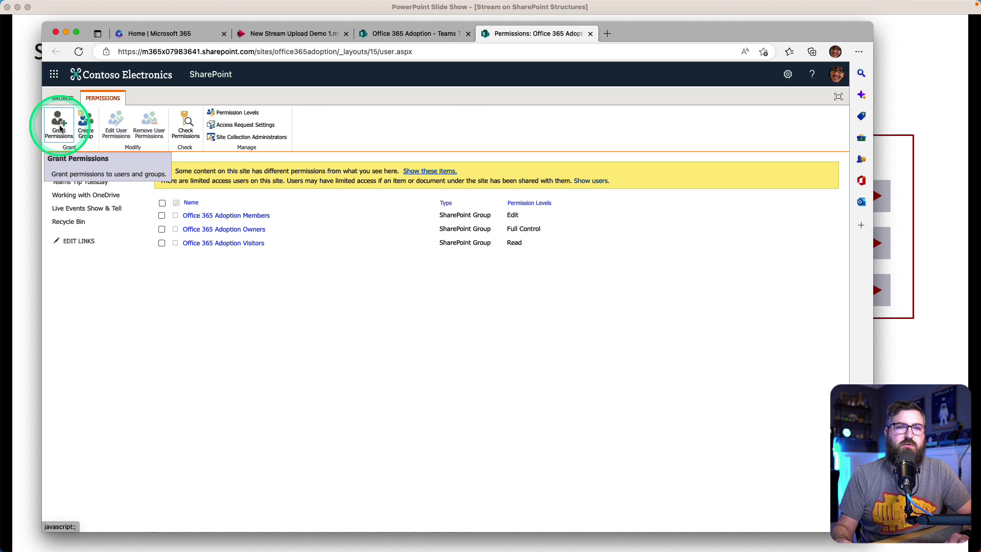
# Step: Share the site with Everyone except external users at Read level, with email invitation turned off
pyautogui.click(59, 129)
pyautogui.click(471, 271)
pyautogui.write('Eve')
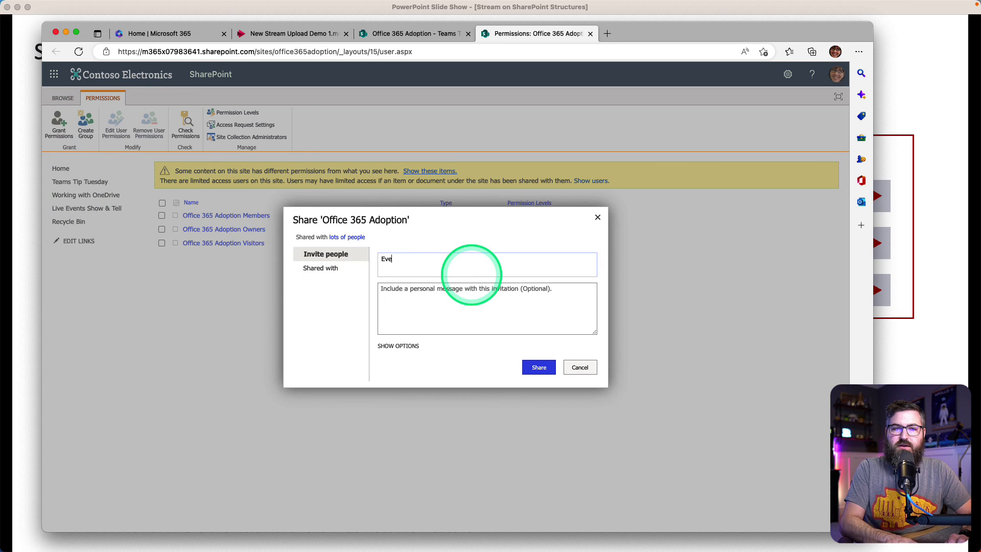
pyautogui.write('ryone except')
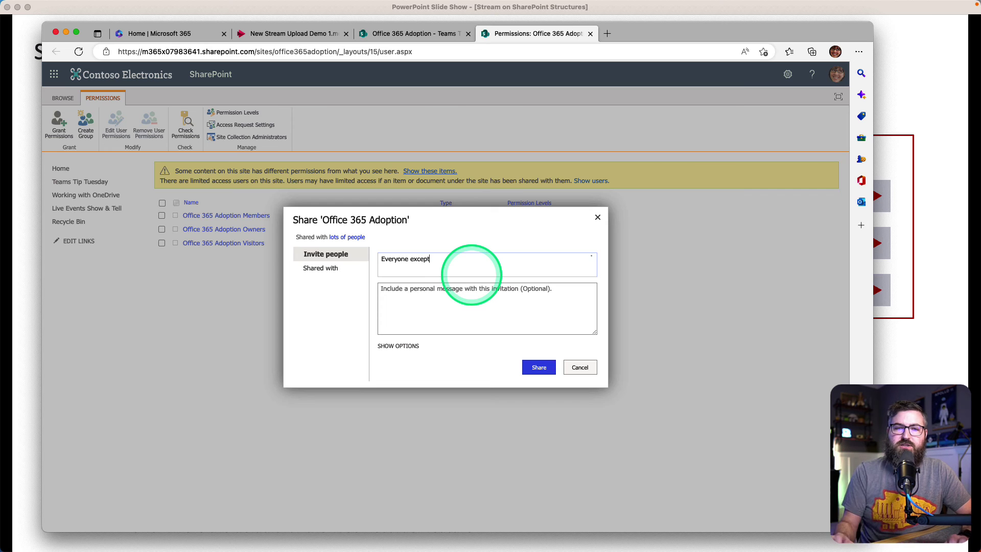
pyautogui.click(438, 283)
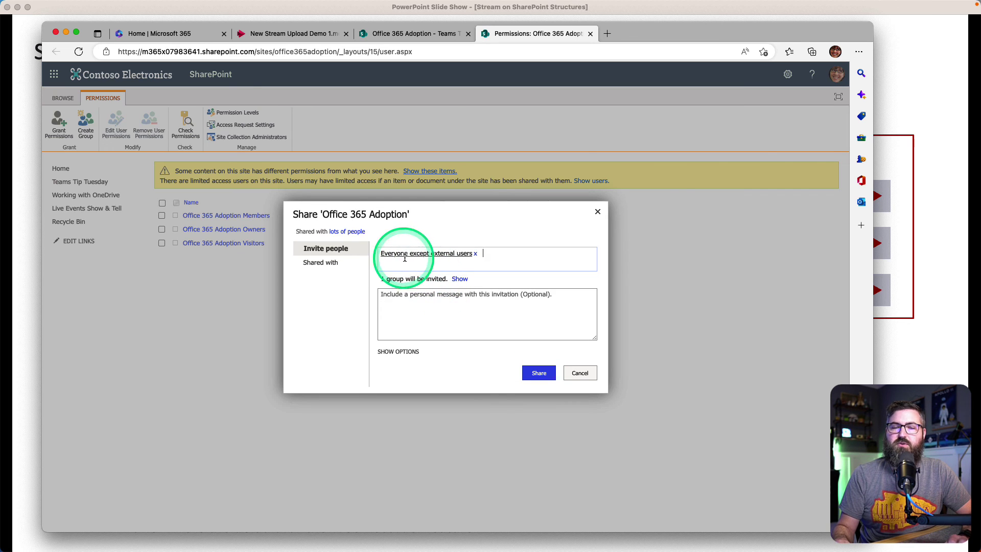
pyautogui.click(399, 352)
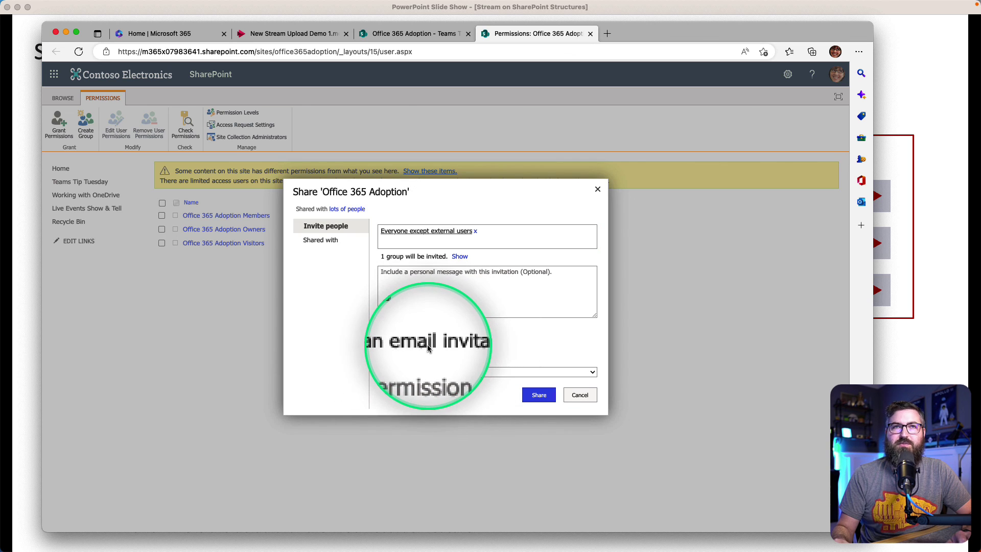
pyautogui.click(382, 345)
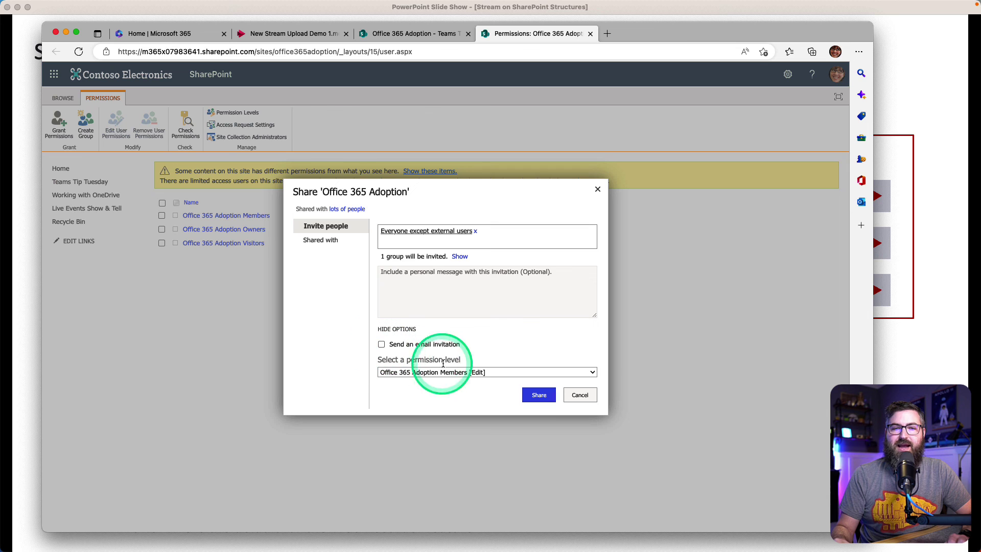
pyautogui.click(464, 373)
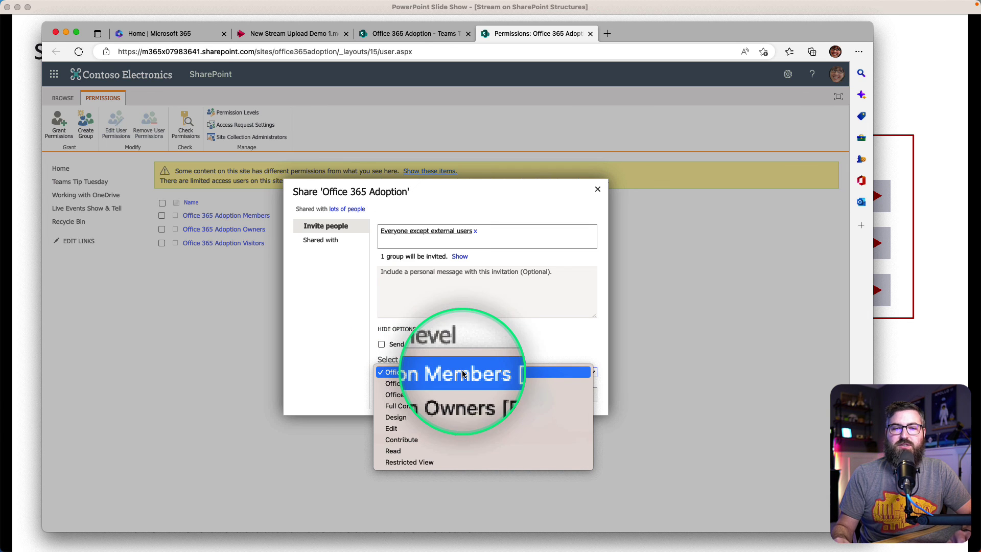
pyautogui.click(415, 451)
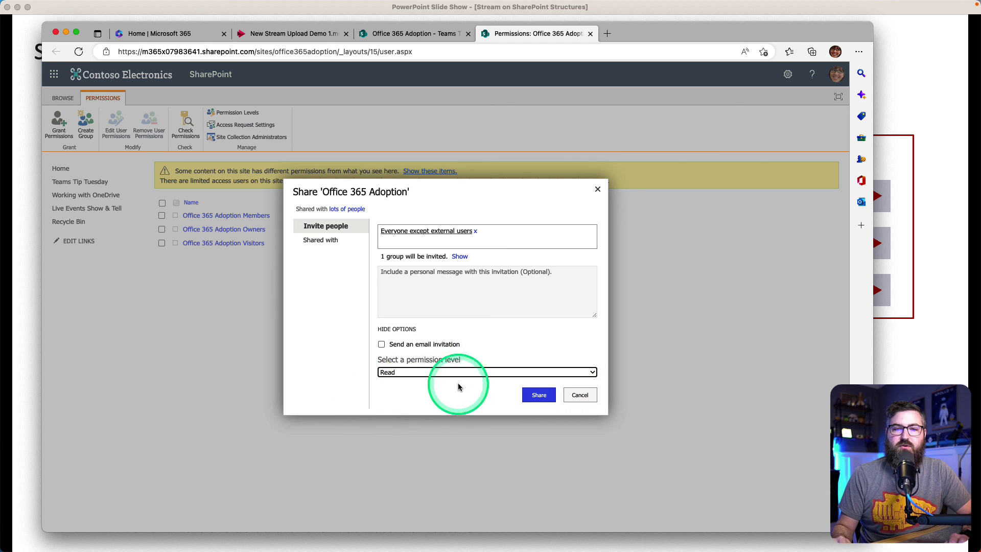
pyautogui.click(534, 397)
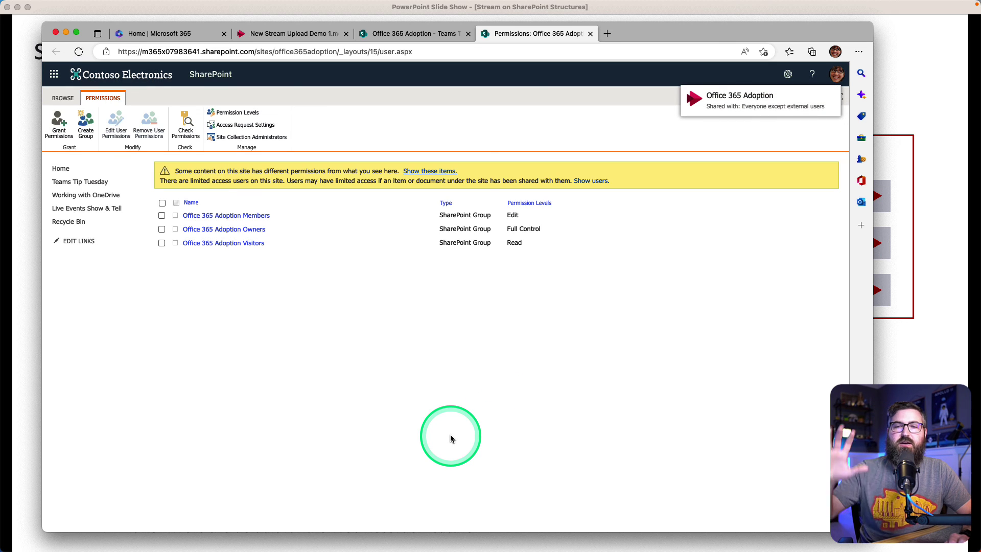